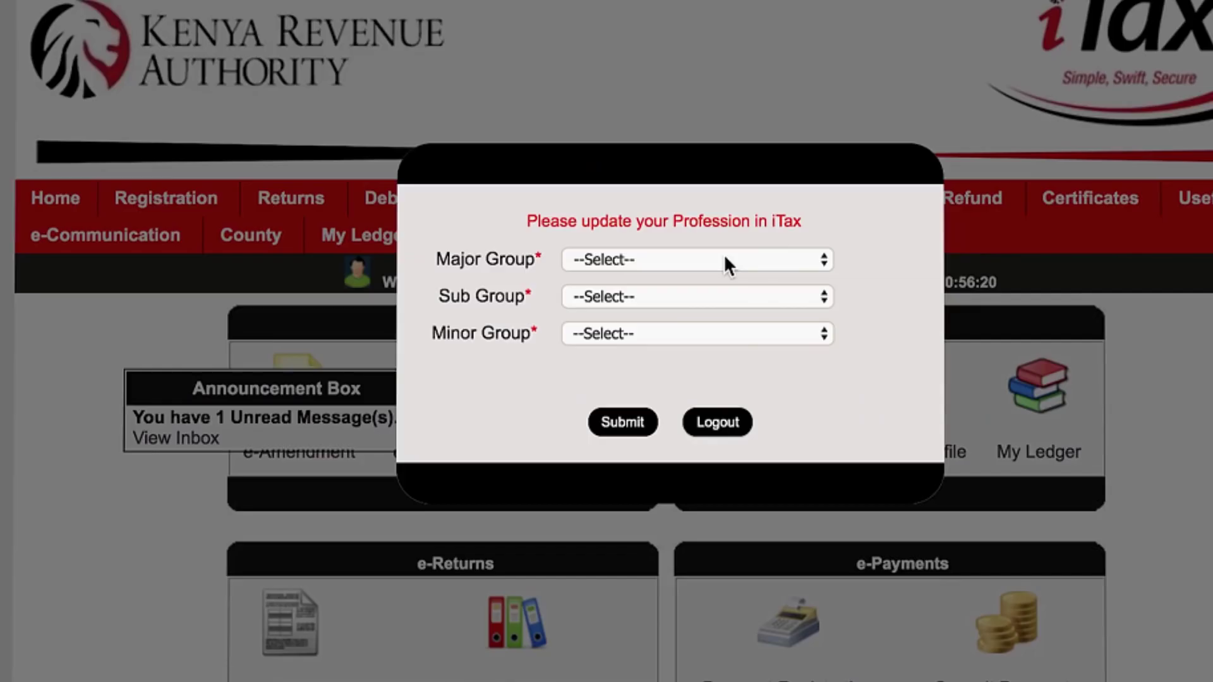
Set the profession major group to 12-Professionals.
left_click(722, 254)
Submit the profession with sub group 145-Business services and administrative and minor group 1451-Policy and Planning.
left_click(745, 279)
left_click(753, 295)
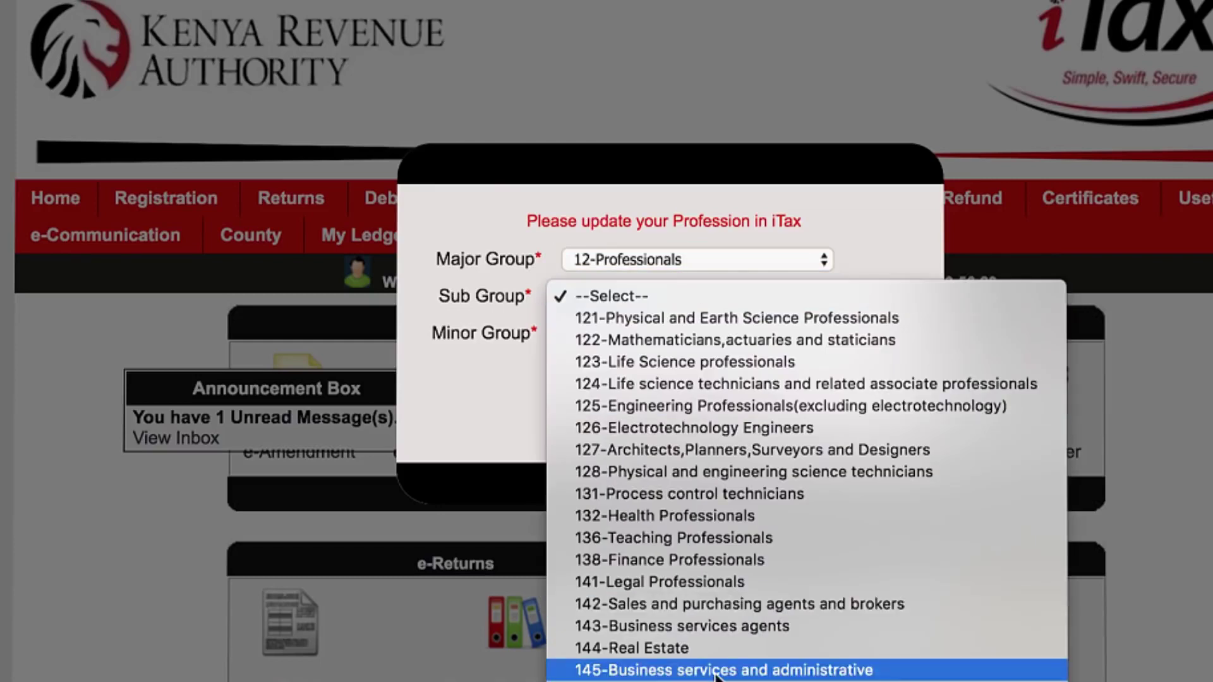
left_click(716, 671)
left_click(786, 336)
left_click(759, 359)
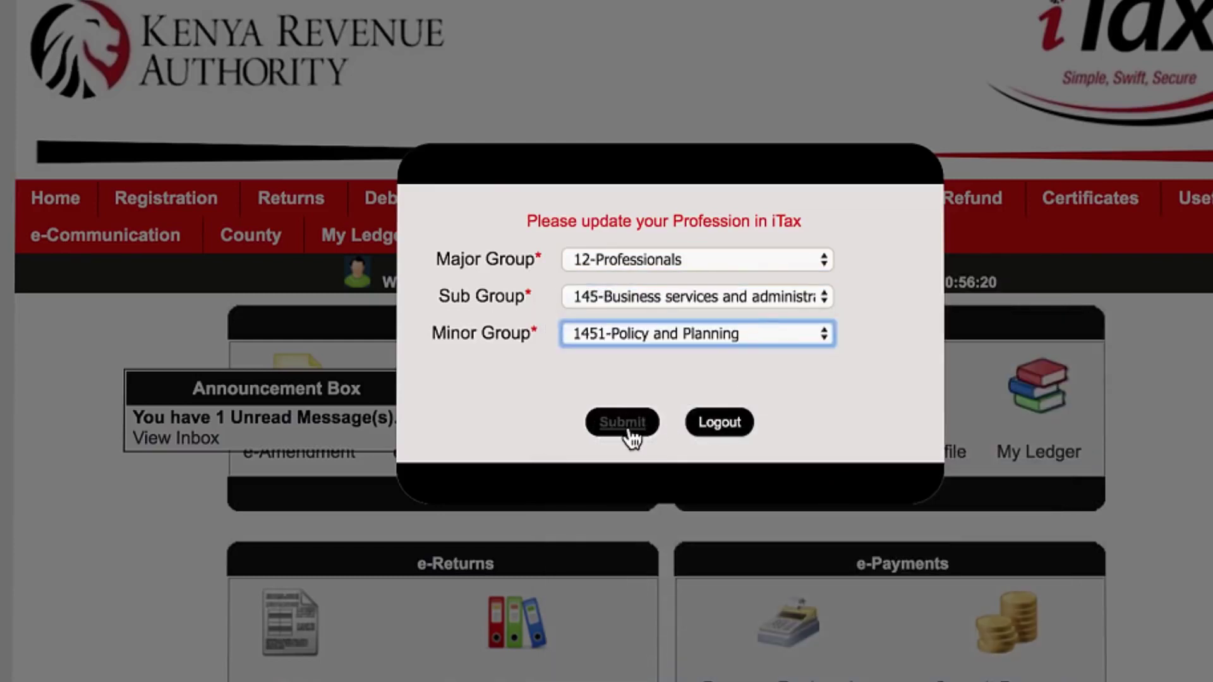
left_click(622, 422)
left_click(914, 92)
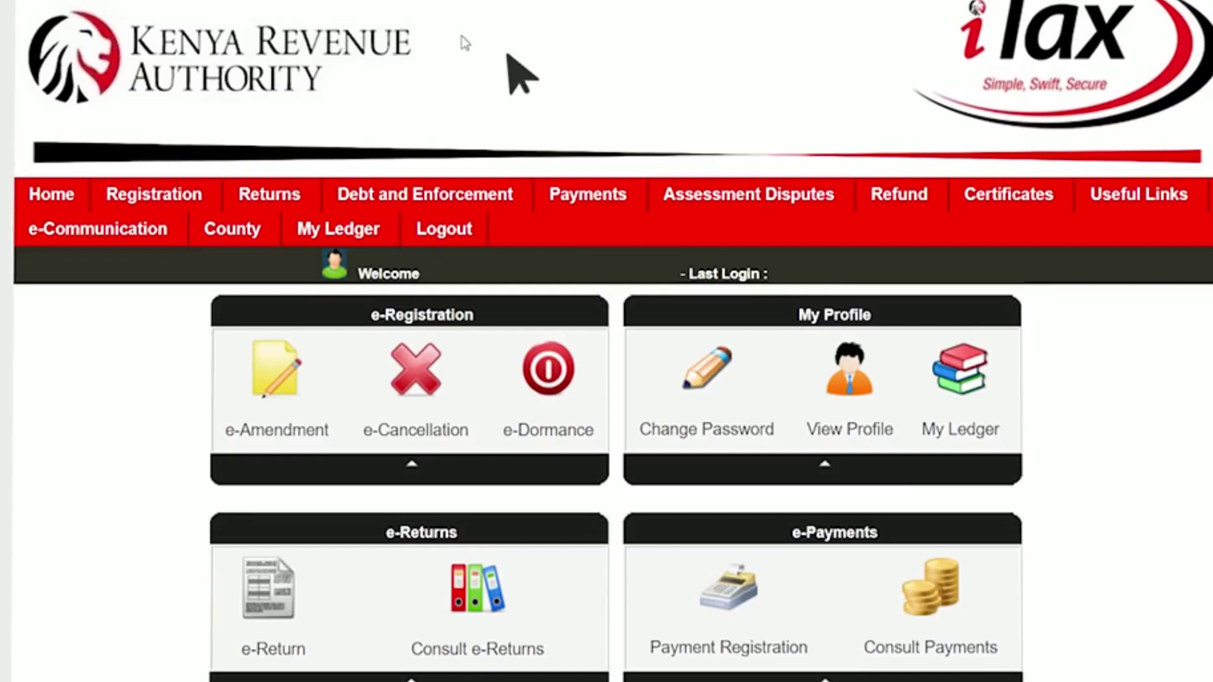
File a new Income Tax - Resident Individual return and download its Excel form.
mouse_move(306, 183)
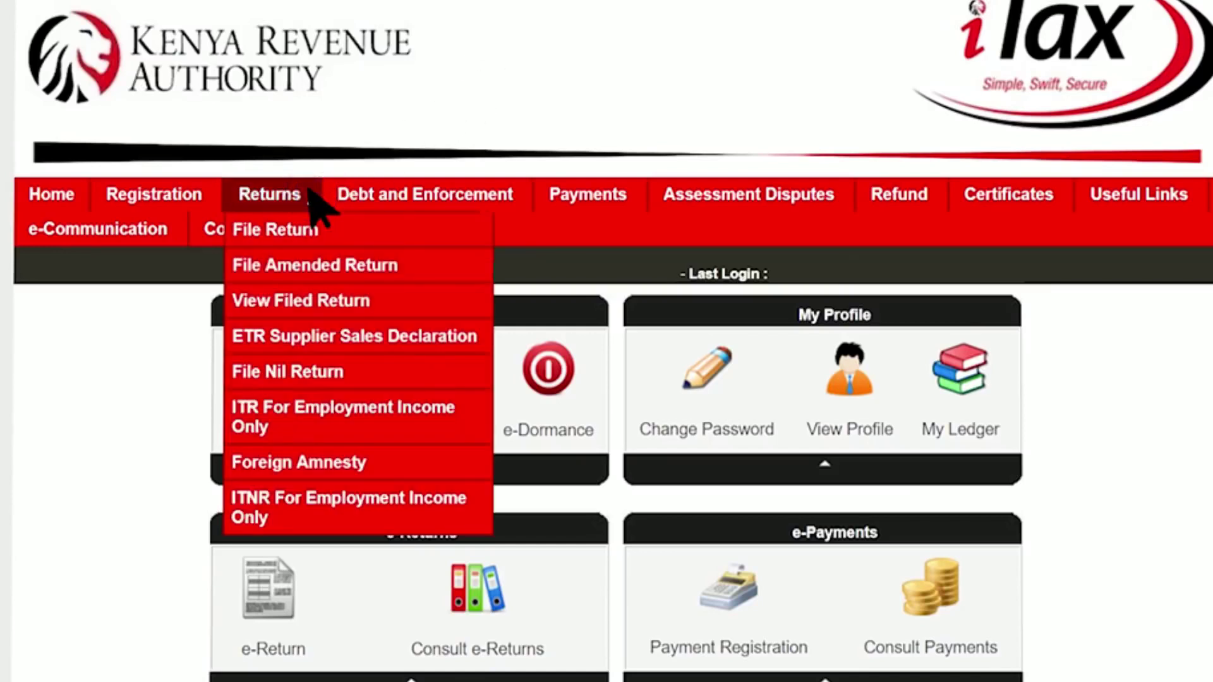
left_click(326, 224)
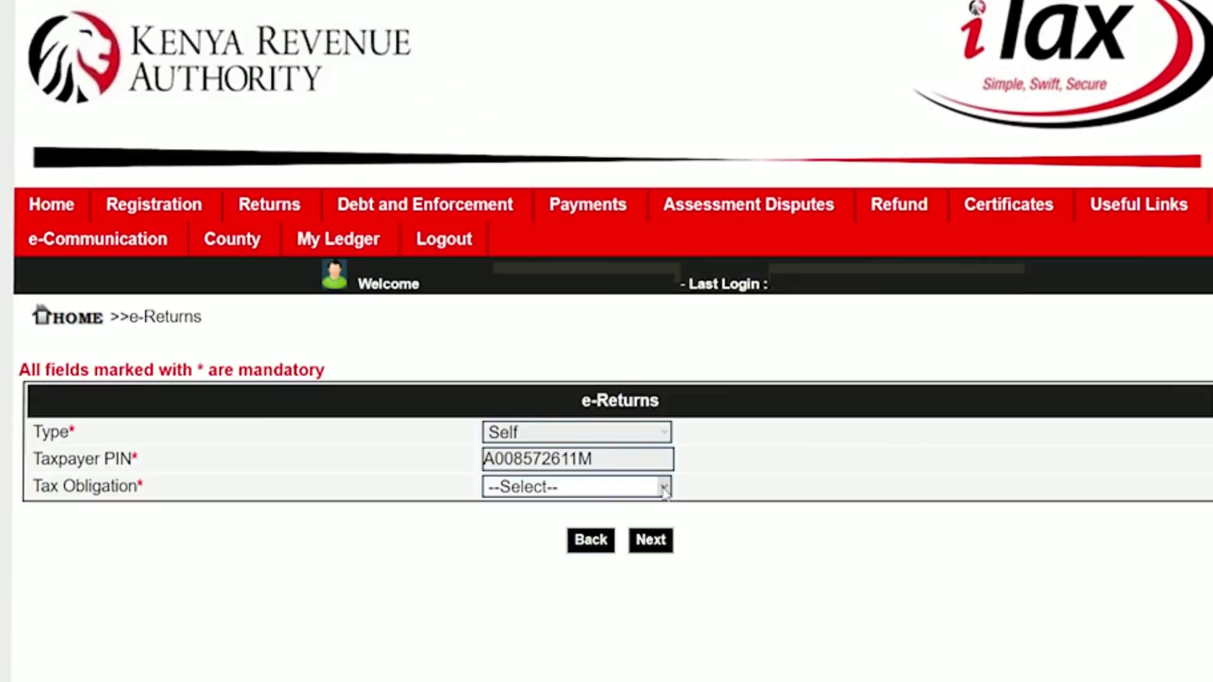
left_click(663, 488)
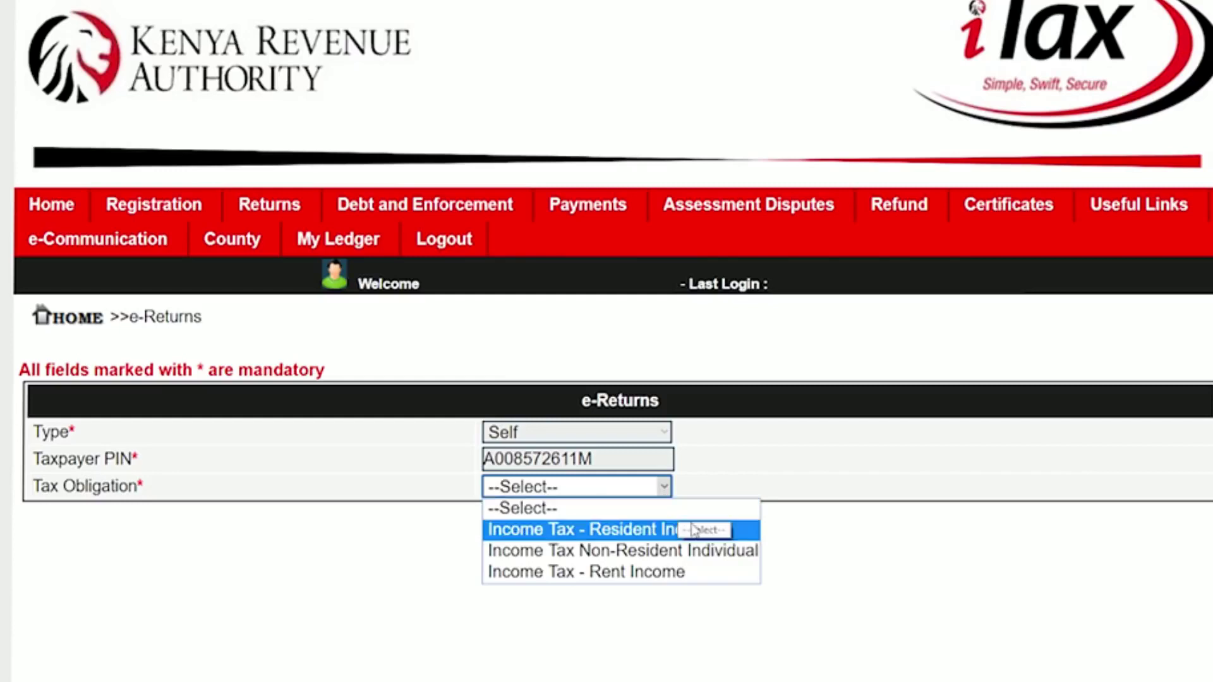
left_click(746, 531)
left_click(652, 541)
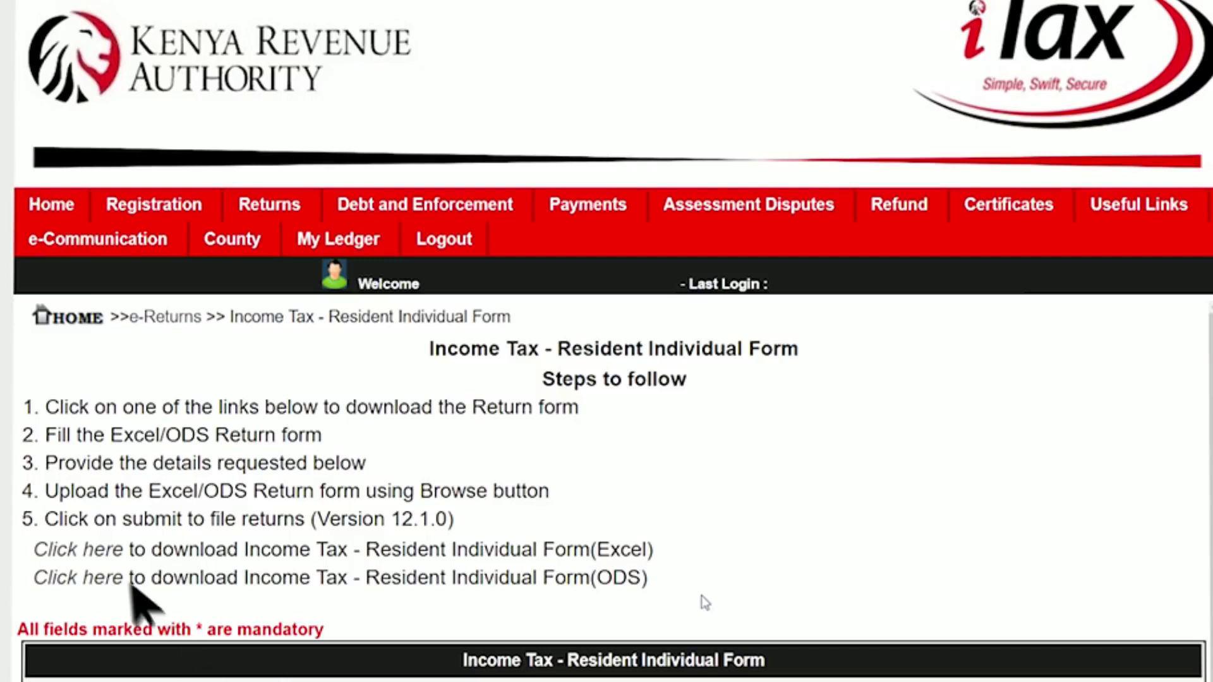
left_click(100, 551)
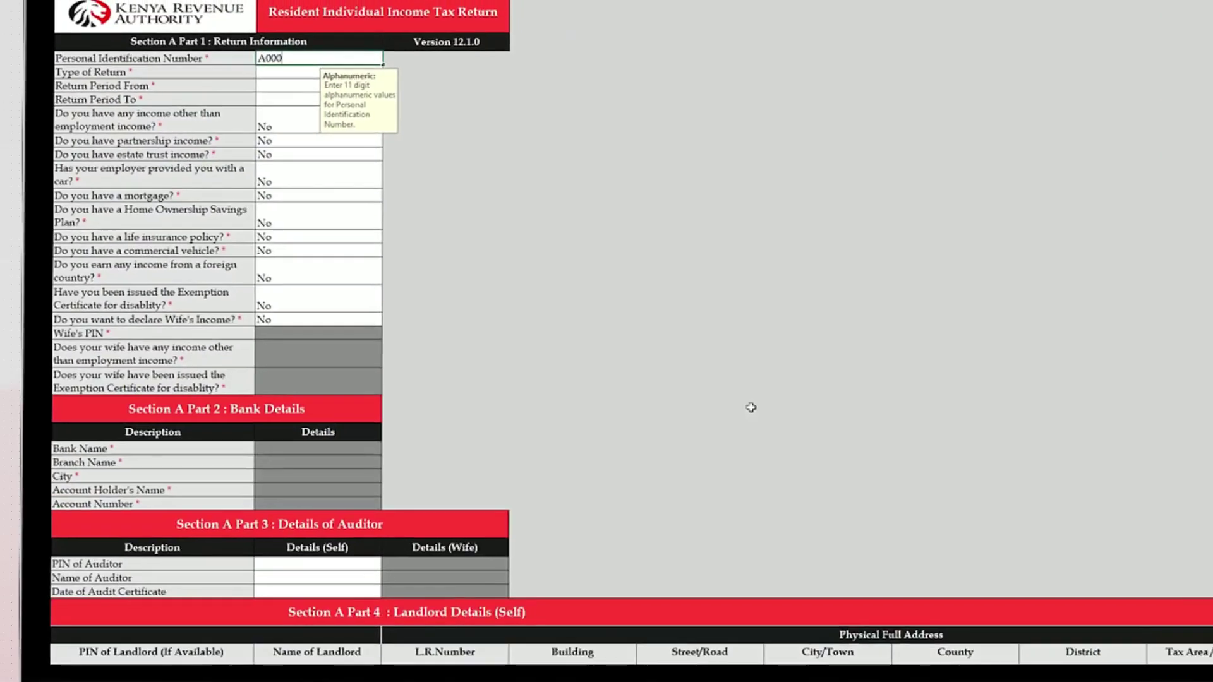
Enter the PIN, choose an Original return, and set the period 01/01/2018 to 31/12/2018.
type("005X")
key("Return")
left_click(389, 72)
left_click(384, 83)
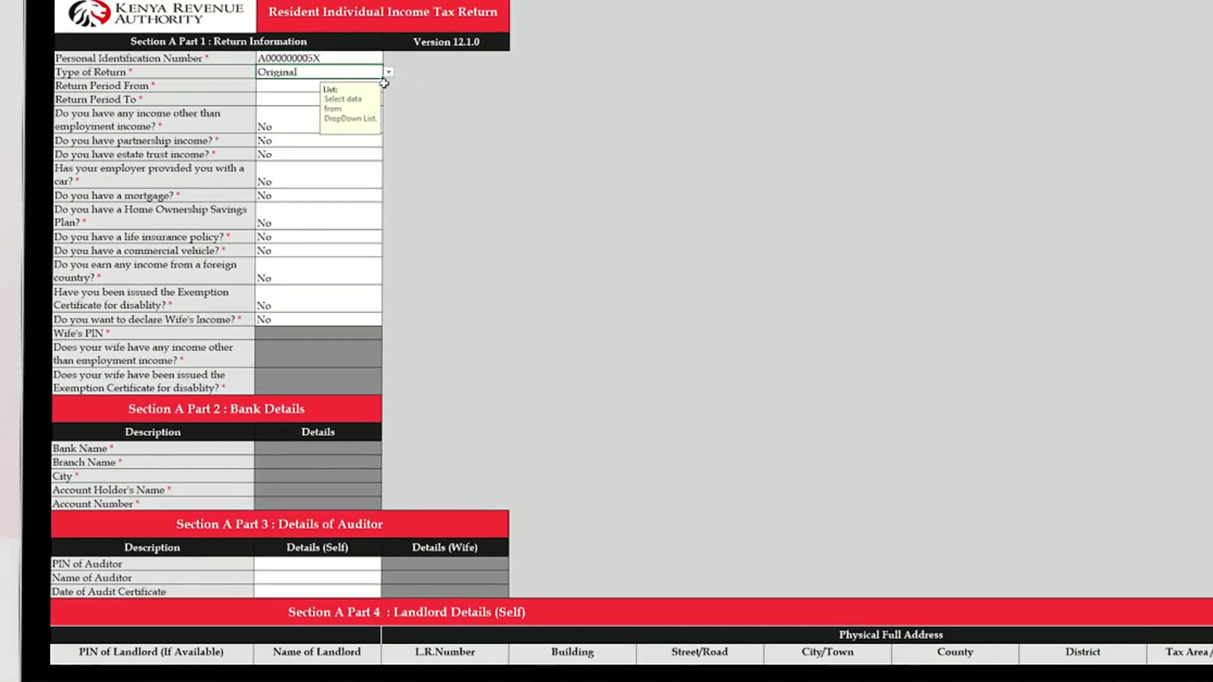
key("Return")
type("01/01/2018")
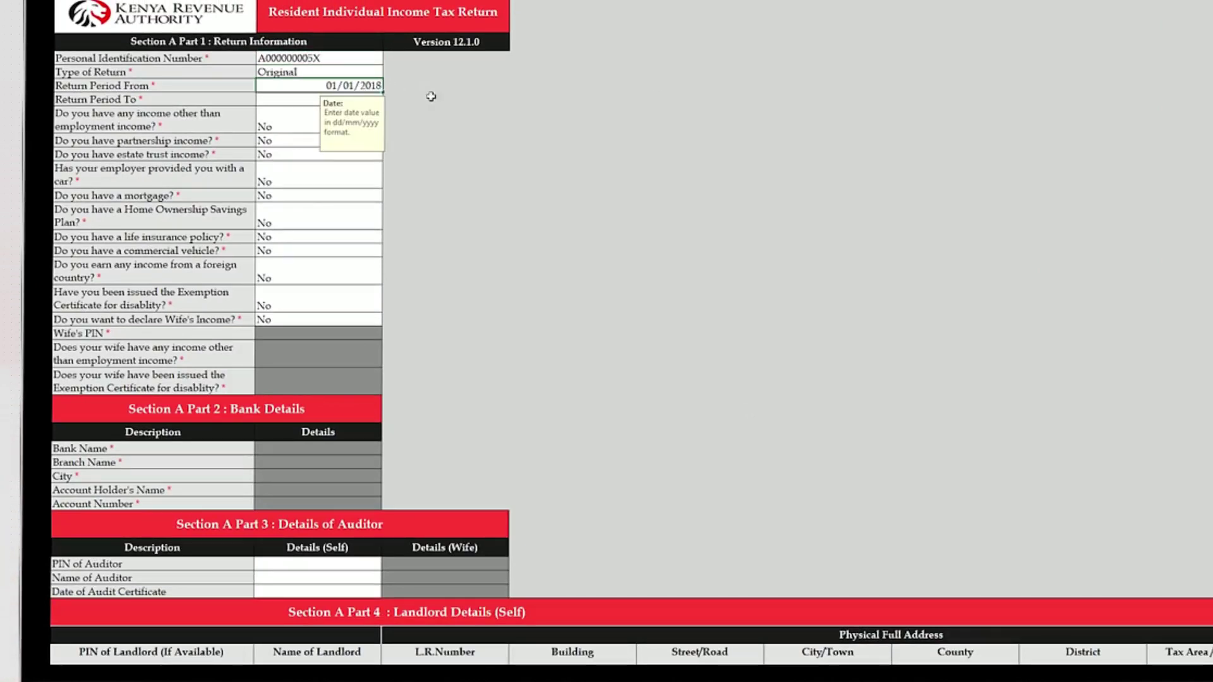
key("Return")
type("31/12/2018")
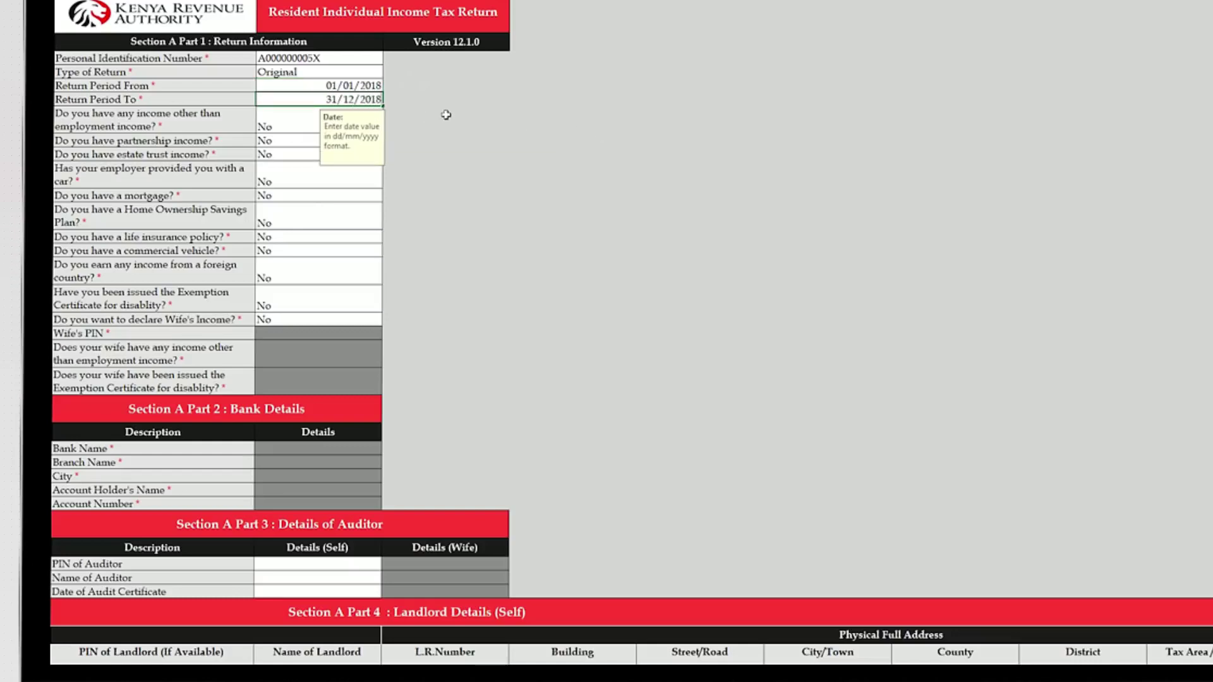
key("Return")
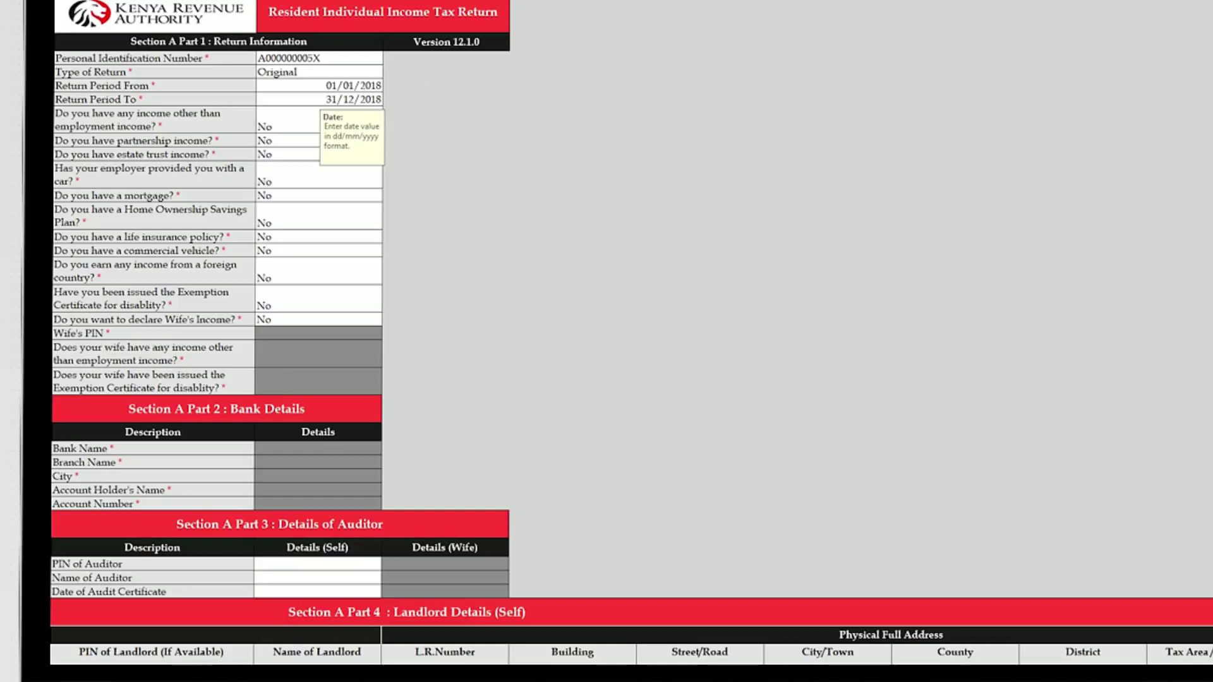
Answer Yes to income other than employment and enter business gross turnover 10,000,000.
left_click(379, 127)
left_click(388, 127)
left_click(379, 135)
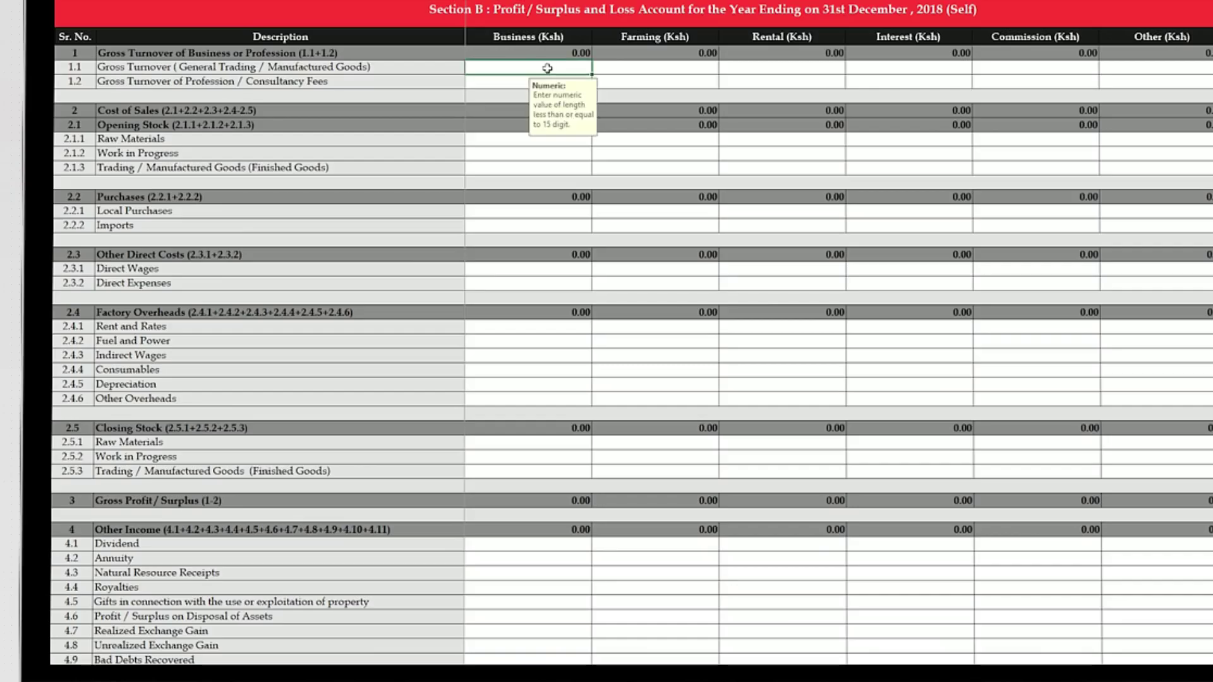
type("10,000")
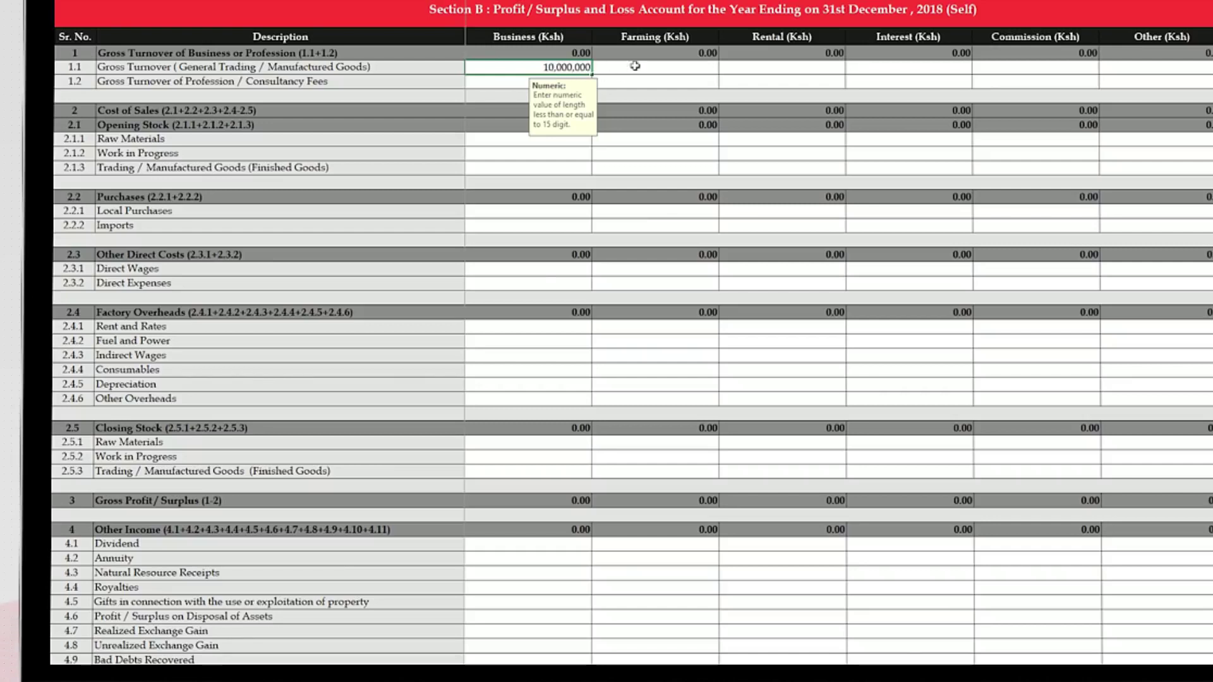
Enter farming 2,000,000, rental 1,000,000 and other 200,000 gross turnover, then return to Section A.
left_click(675, 69)
type("2,0")
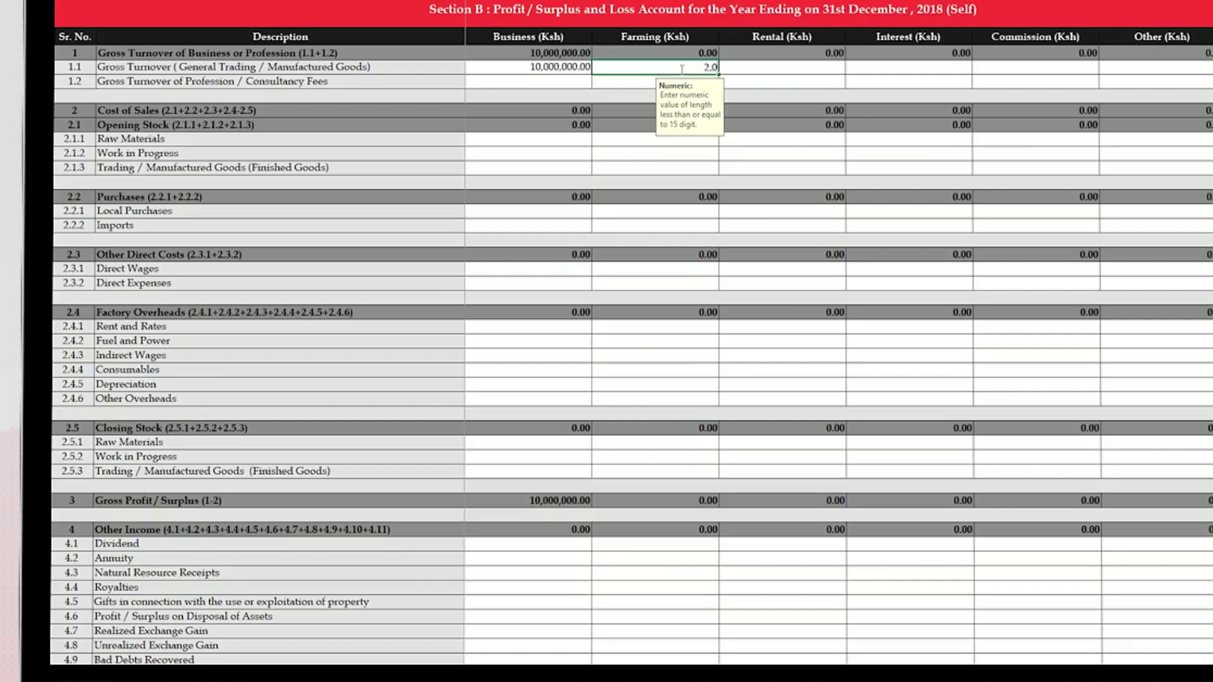
type("00.000")
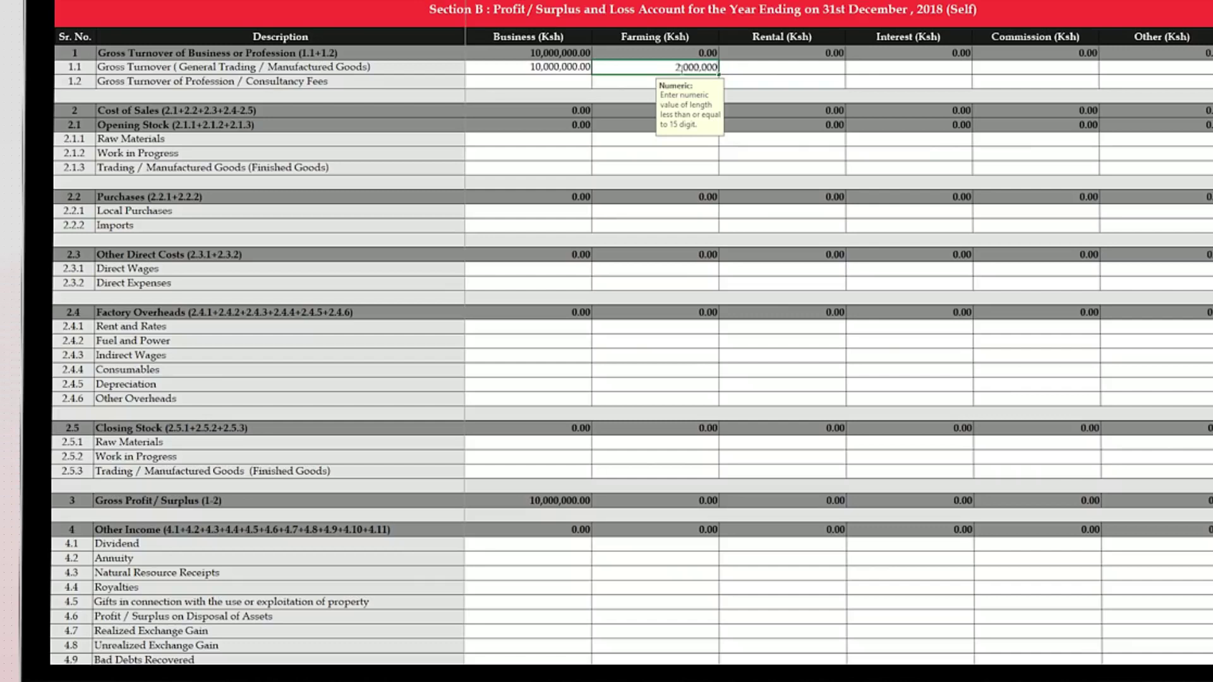
left_click(759, 68)
type("1,000")
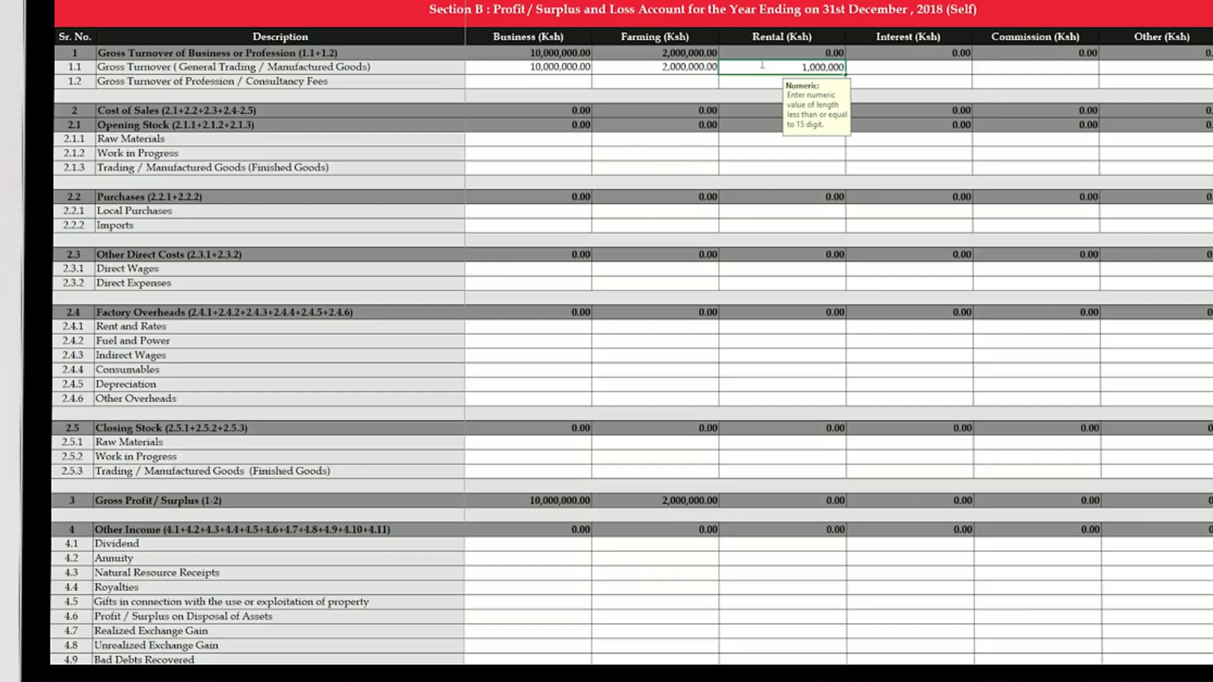
type(".000")
left_click(1153, 68)
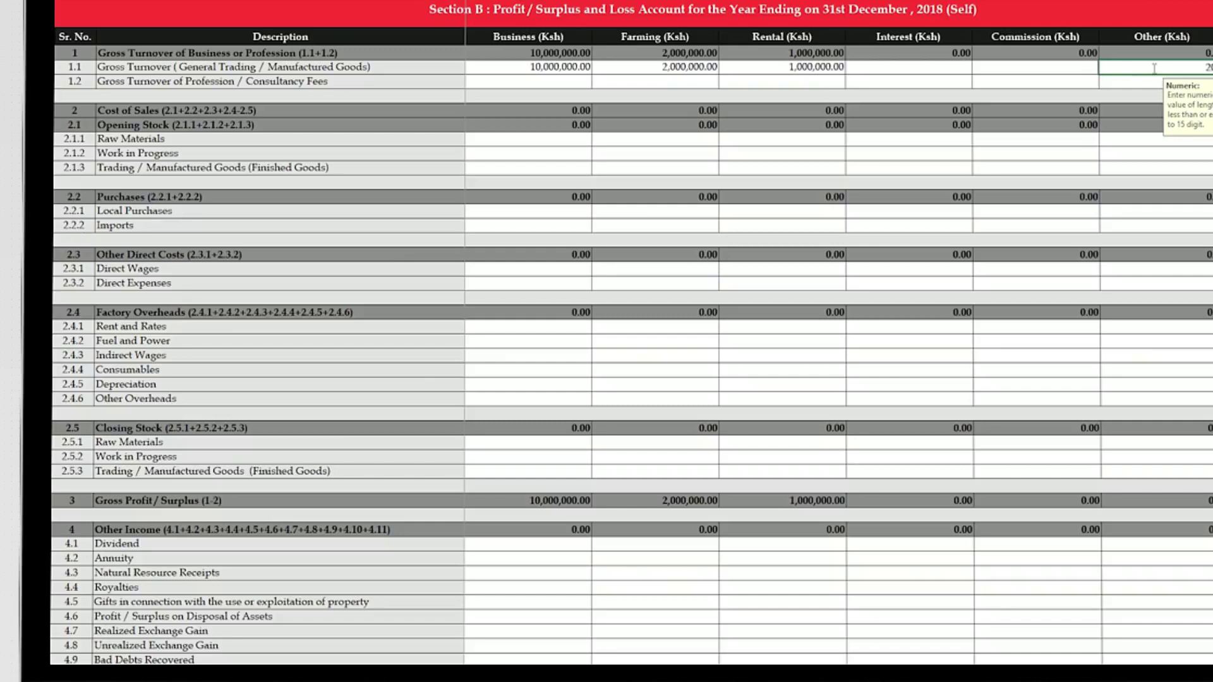
key("Return")
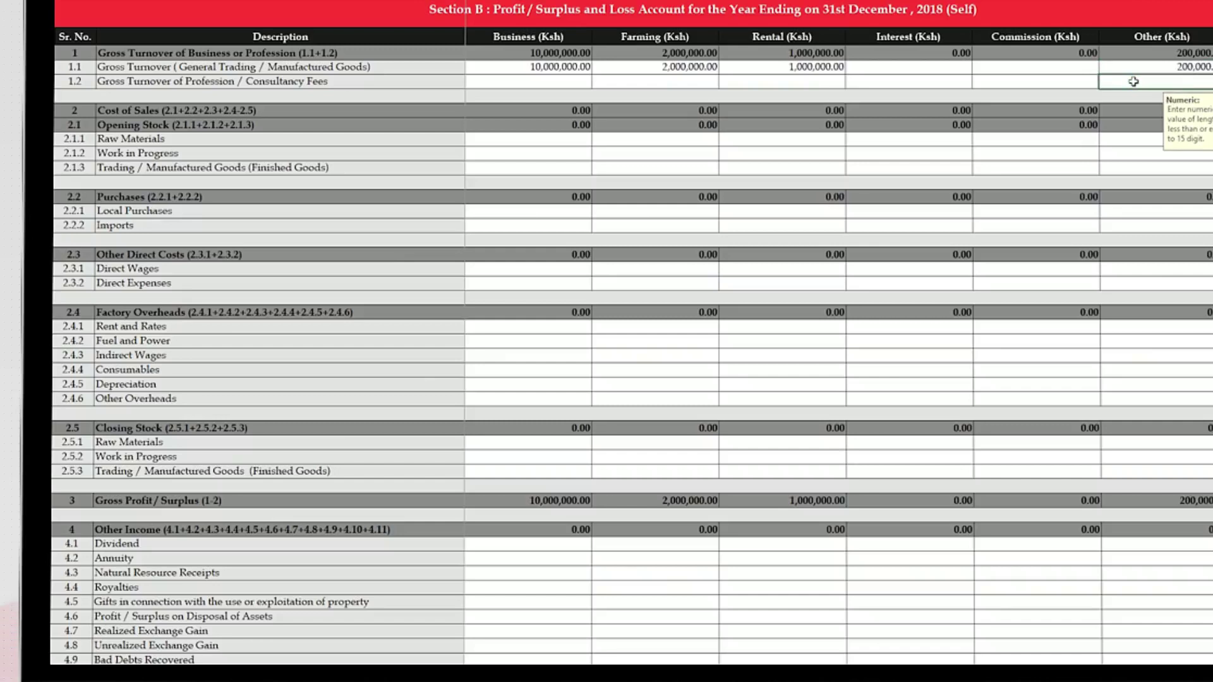
key("ctrl+Page_Up")
scroll(632, 354, "down", 10)
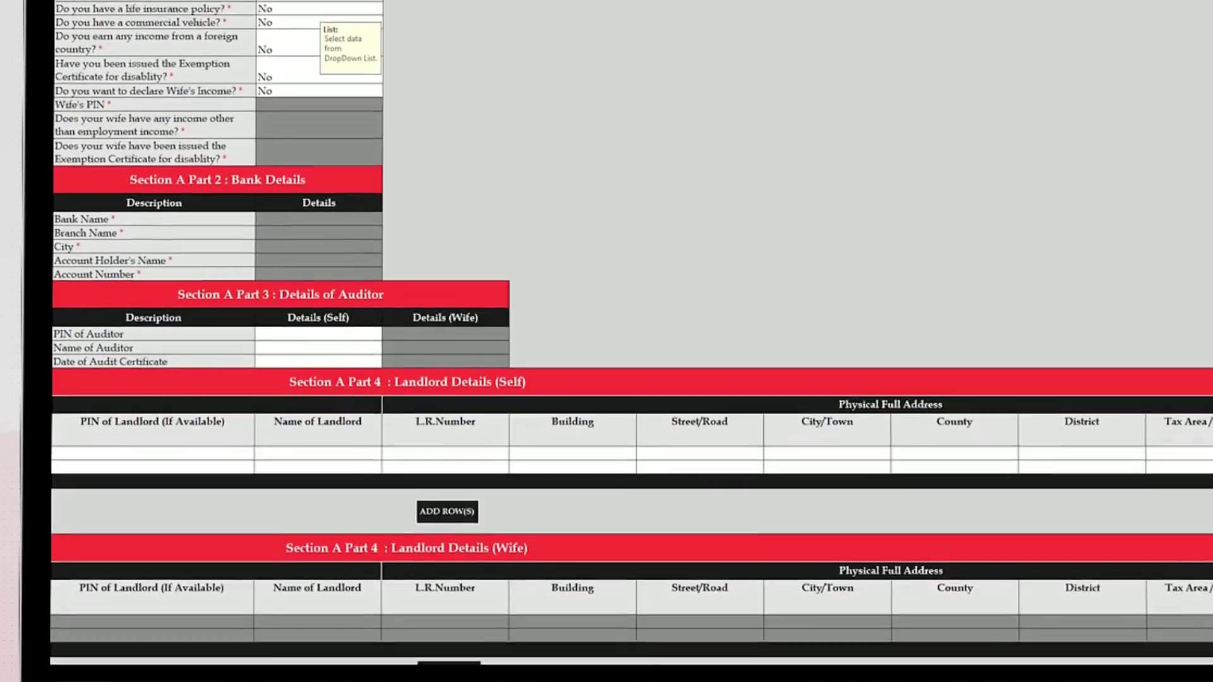
Enter the tenant's name, L.R. number, building, street and city.
scroll(293, 555, "up", 2)
left_click(293, 560)
type("MMJ")
left_click(419, 559)
type("NAIROBI BLOCK/160/2")
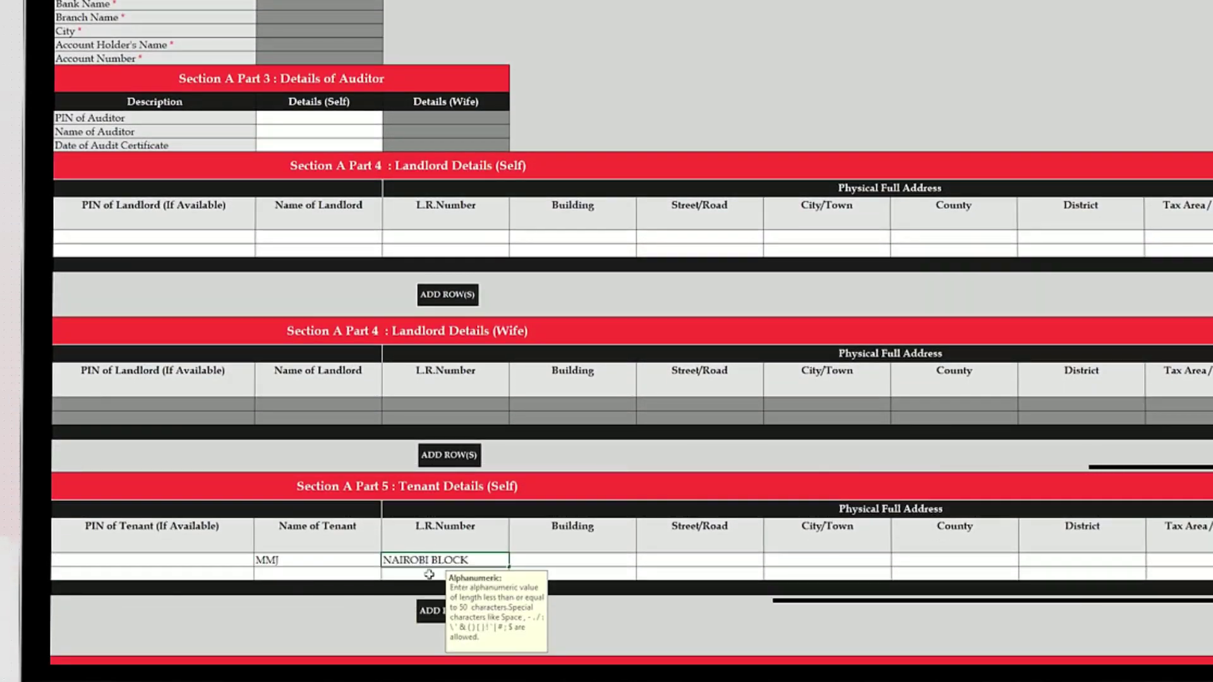
left_click(582, 561)
type("LANGATA FLATS")
left_click(680, 559)
type("LANGATA")
left_click(812, 560)
type("NAIROBI")
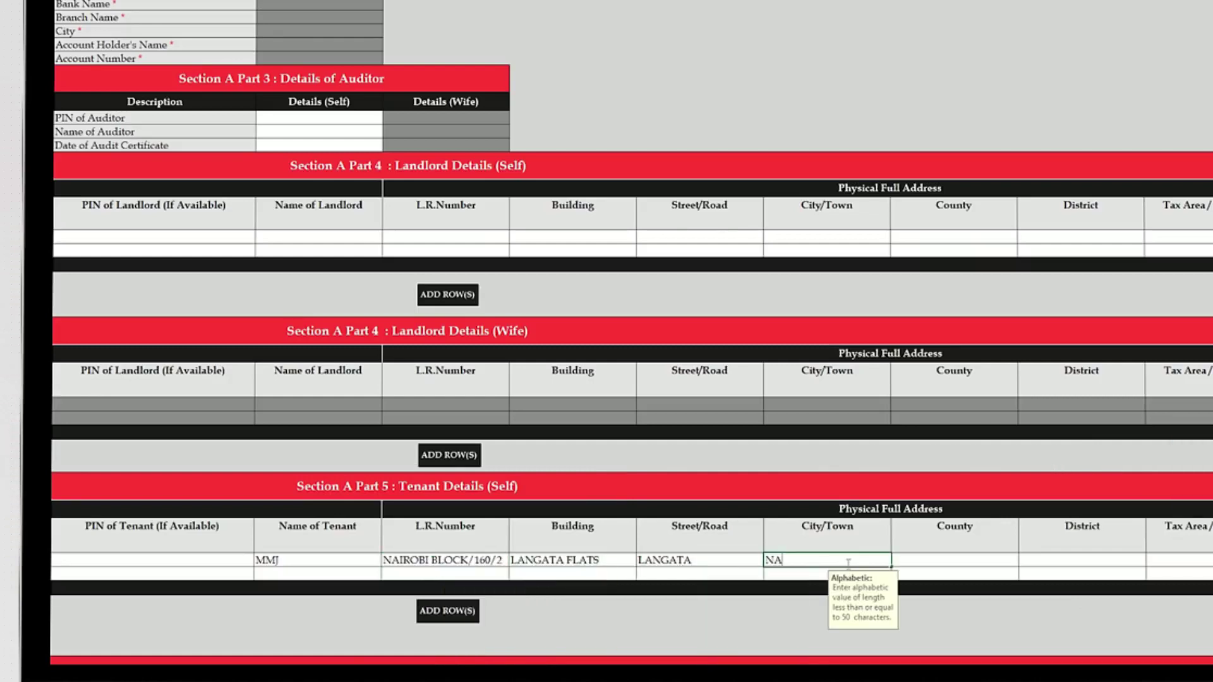
Set the tenant's county to Nairobi City, district and tax area Nairobi West, plus descriptive address and P.O. box.
left_click(920, 560)
type("NAIROBI CITY")
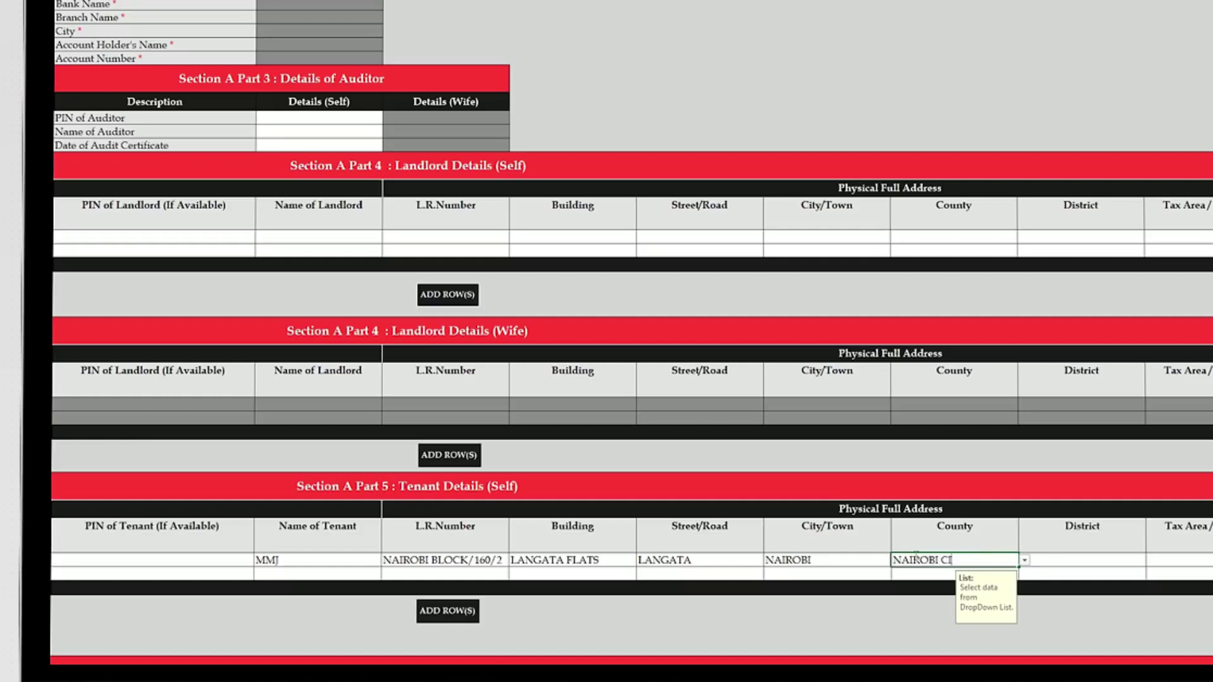
key("Tab")
left_click(1141, 560)
left_click(1061, 596)
left_click(1188, 560)
left_click(1096, 560)
left_click(1017, 583)
left_click(1082, 560)
type("OPPOSITE LANGATA BARRACKS")
key("Tab")
type("51234")
key("Tab")
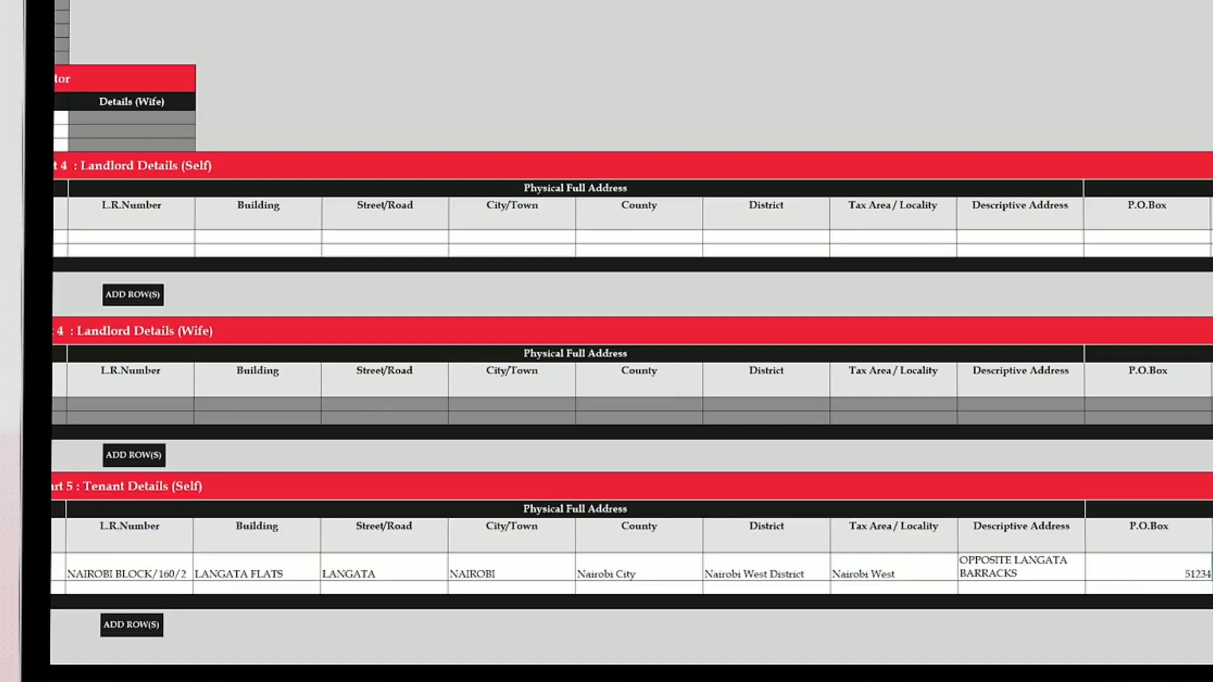
scroll(632, 341, "right", 3)
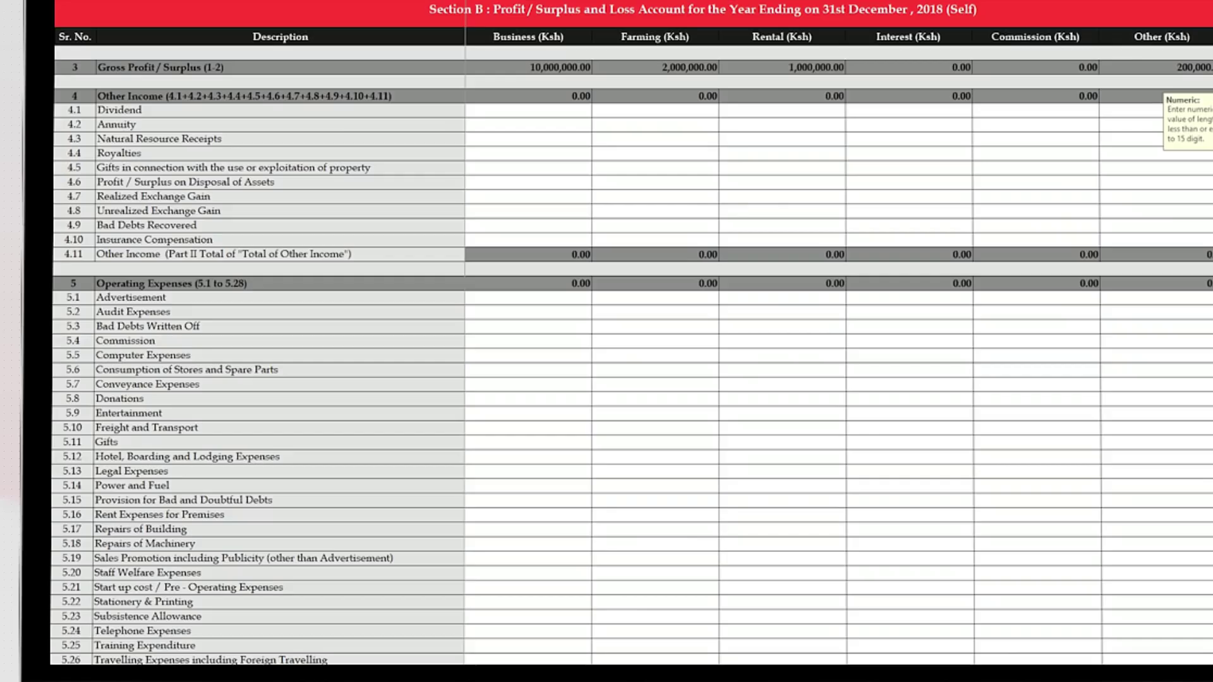
Enter business expenses: audit 300,000, computer 14,500, freight 200,000, legal 50,000, rent 1,000,000, stationery 5,467.
left_click(528, 312)
type("3000000.00")
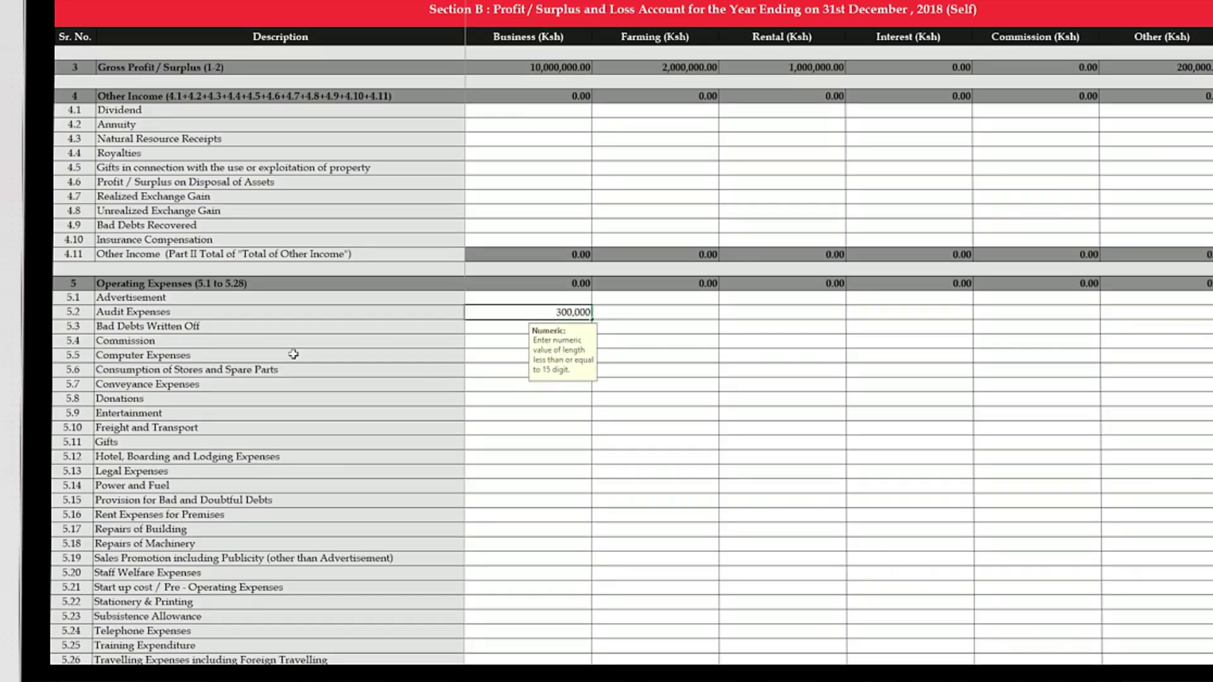
left_click(496, 357)
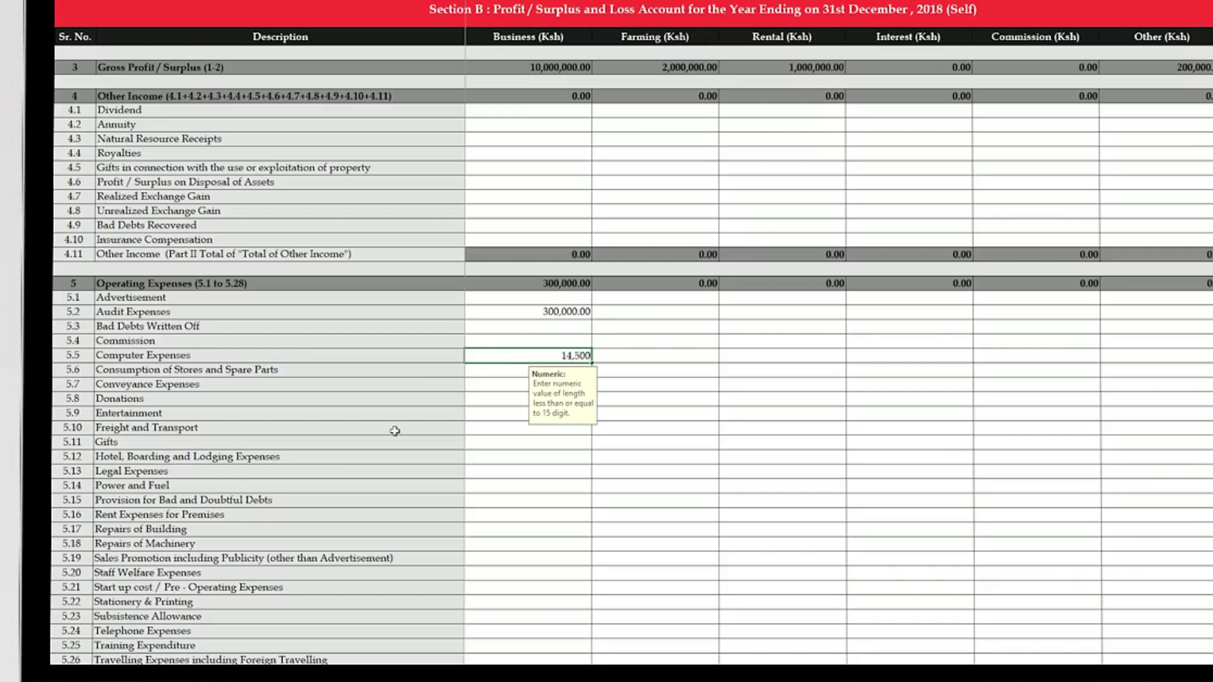
type("14500")
left_click(494, 430)
type("2000000")
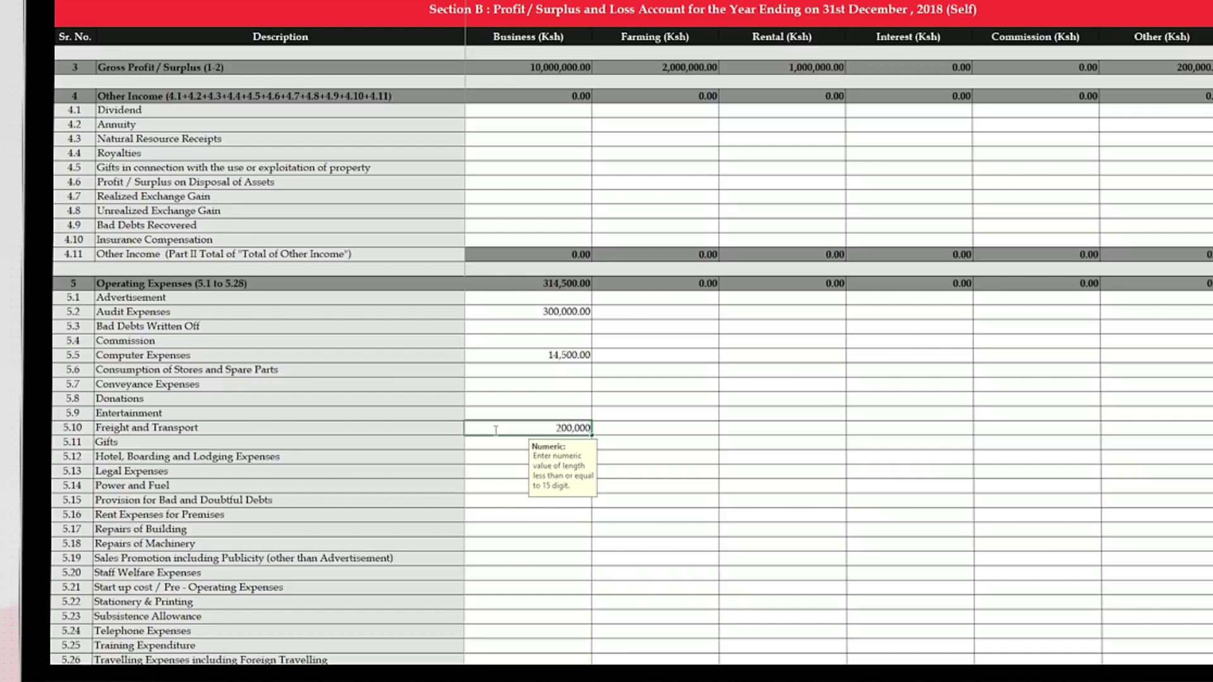
left_click(486, 474)
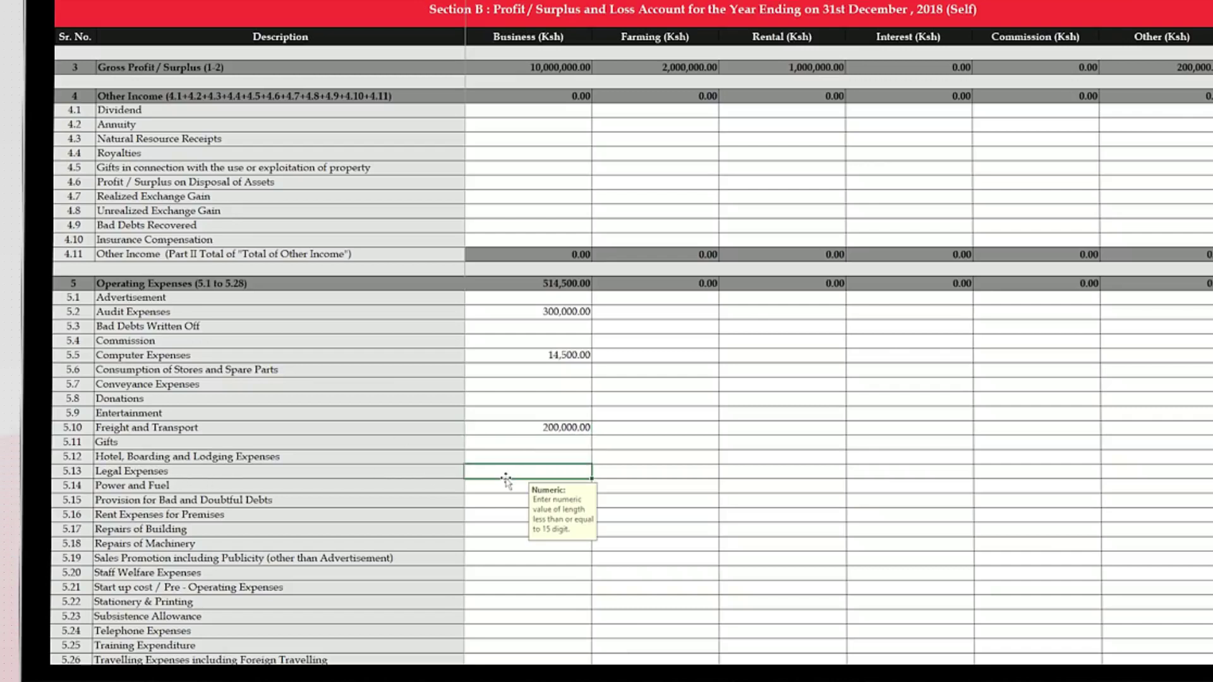
type("50,000")
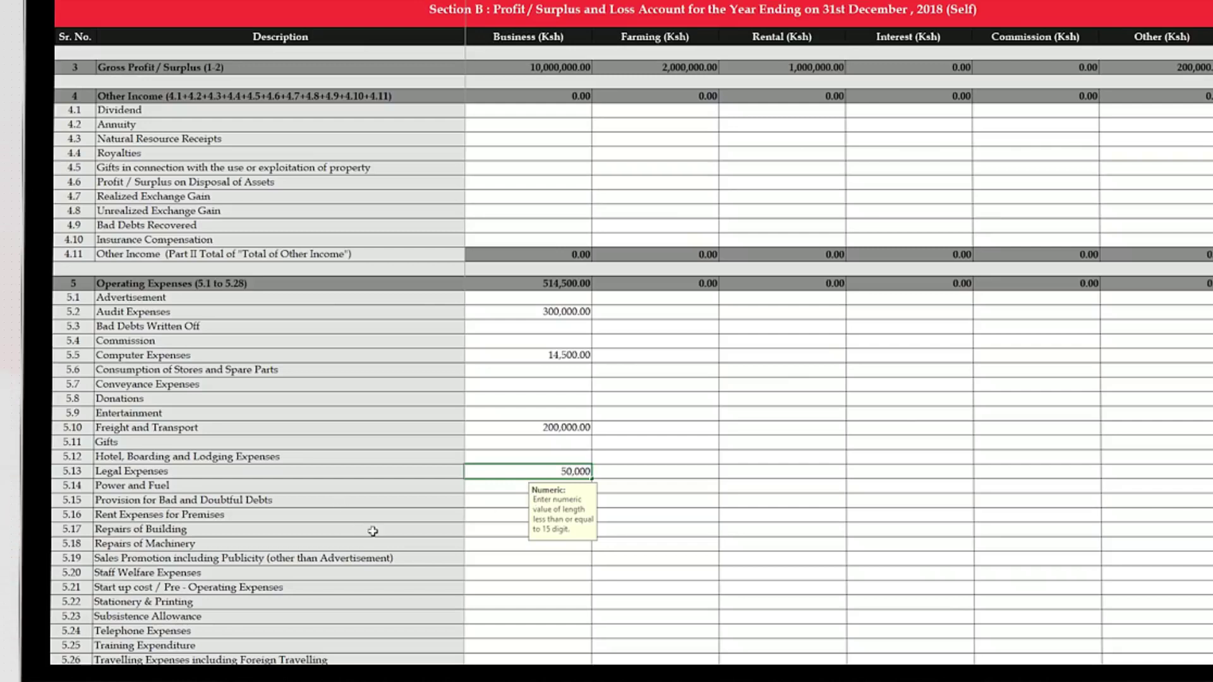
left_click(493, 517)
type("1,000,000")
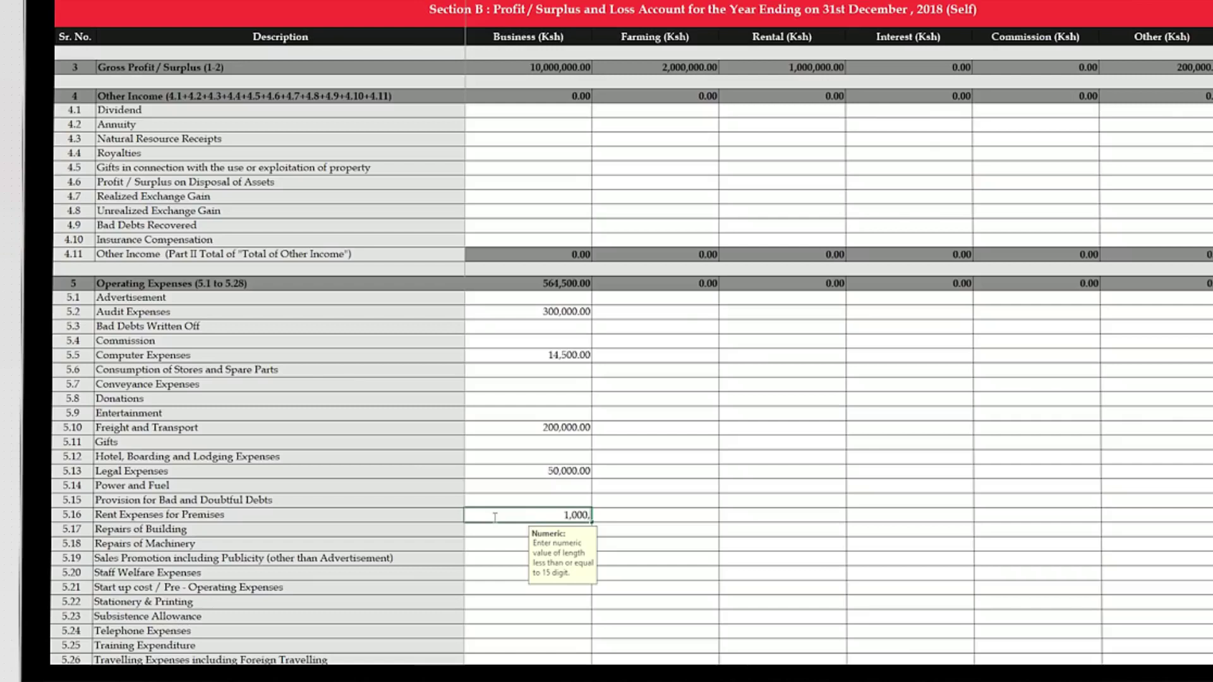
left_click(501, 600)
type("5,467")
key("Return")
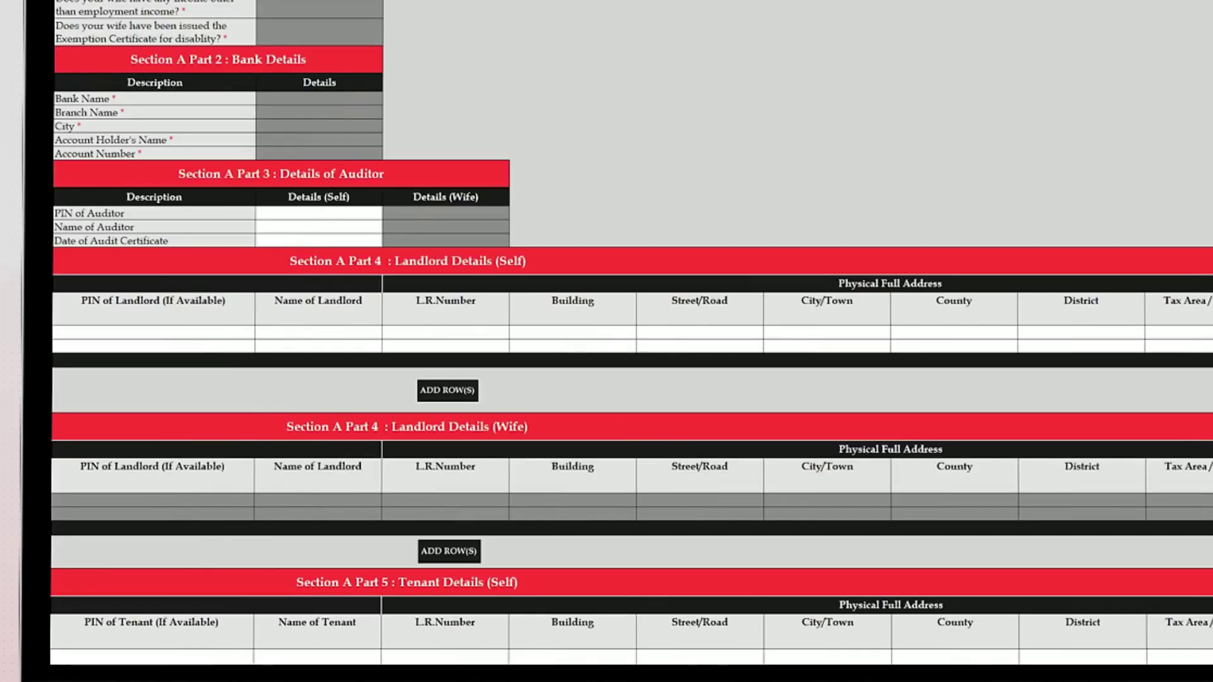
Enter the landlord's name, L.R. number and Ngong address details with county Kajiado.
left_click(322, 333)
type("BMJ")
left_click(411, 332)
type("N")
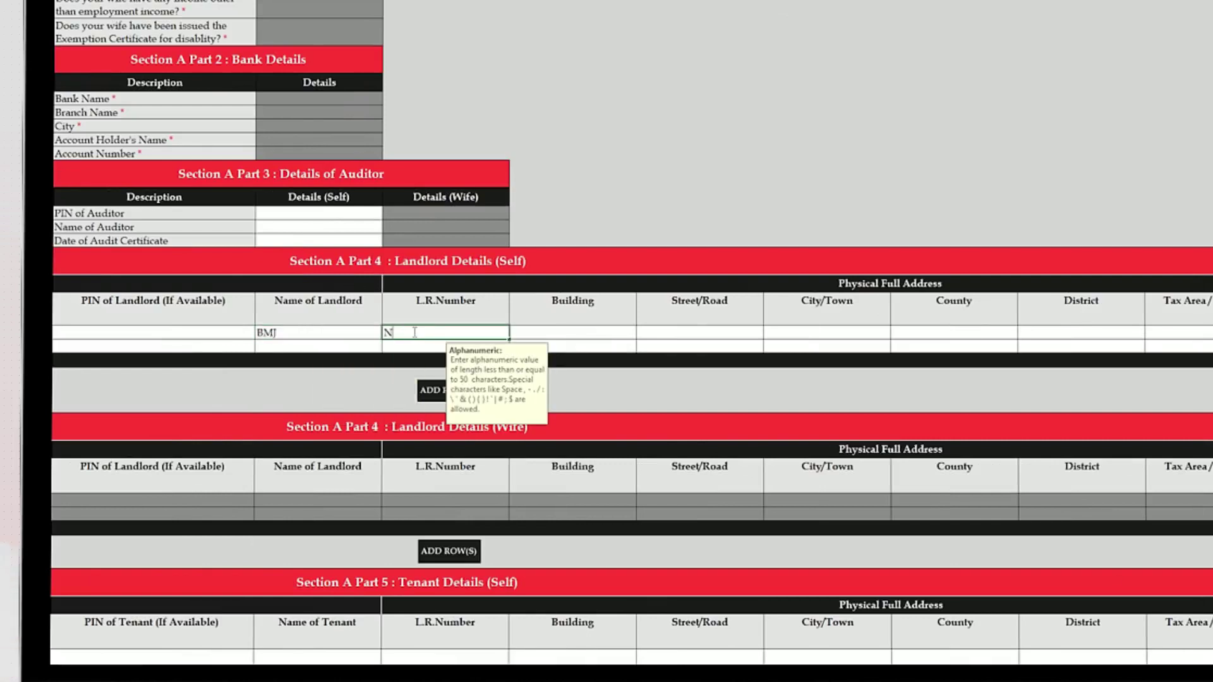
type("GONG/NGONG/57695")
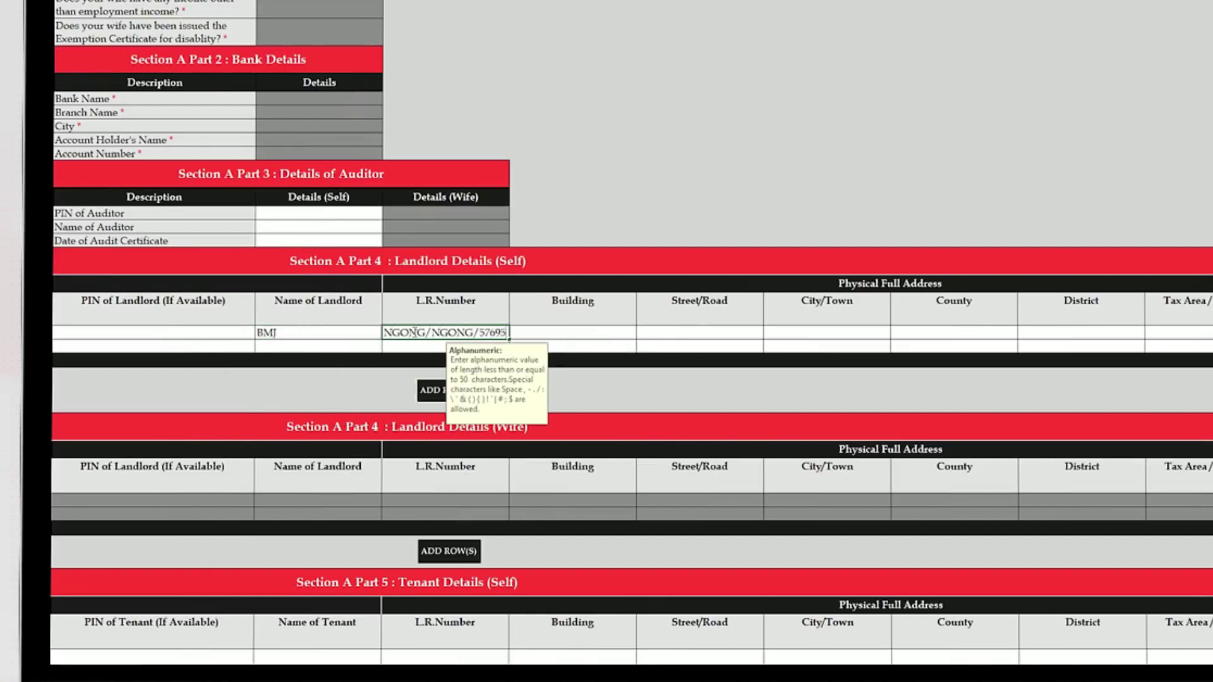
key("Tab")
type("NGONG PLAZA")
key("Tab")
type("NGONG")
key("Tab")
type("NGONG")
key("Tab")
type("Kajiado")
key("Tab")
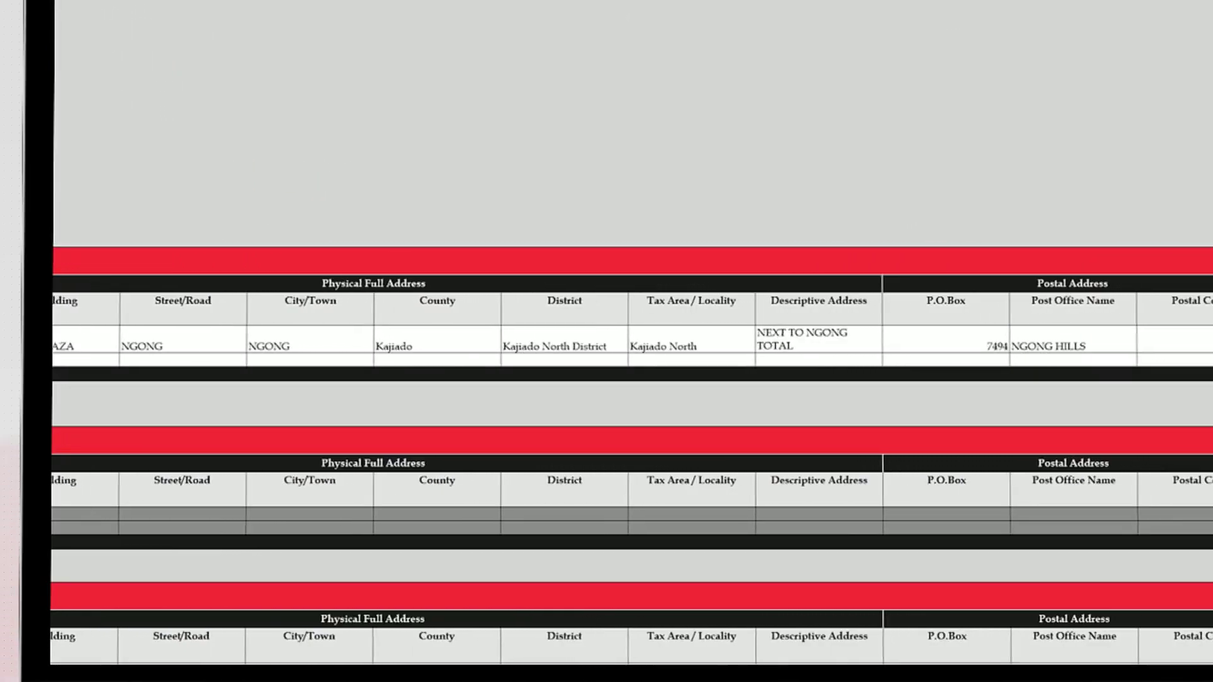
Set the landlord occupancy from 01/01/2018 to 31/12/2018 with rent paid of 1,000,000.
type("01/01/2018")
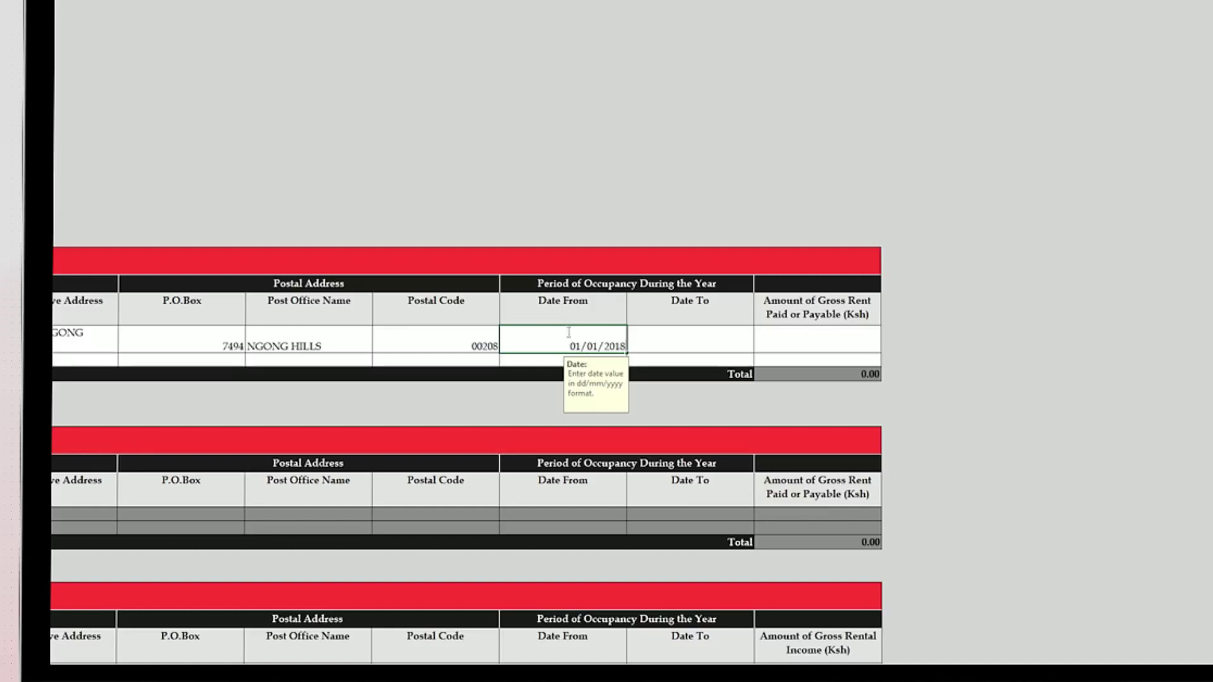
key("Tab")
type("31/12//2018")
key("Escape")
type("31/12/2018")
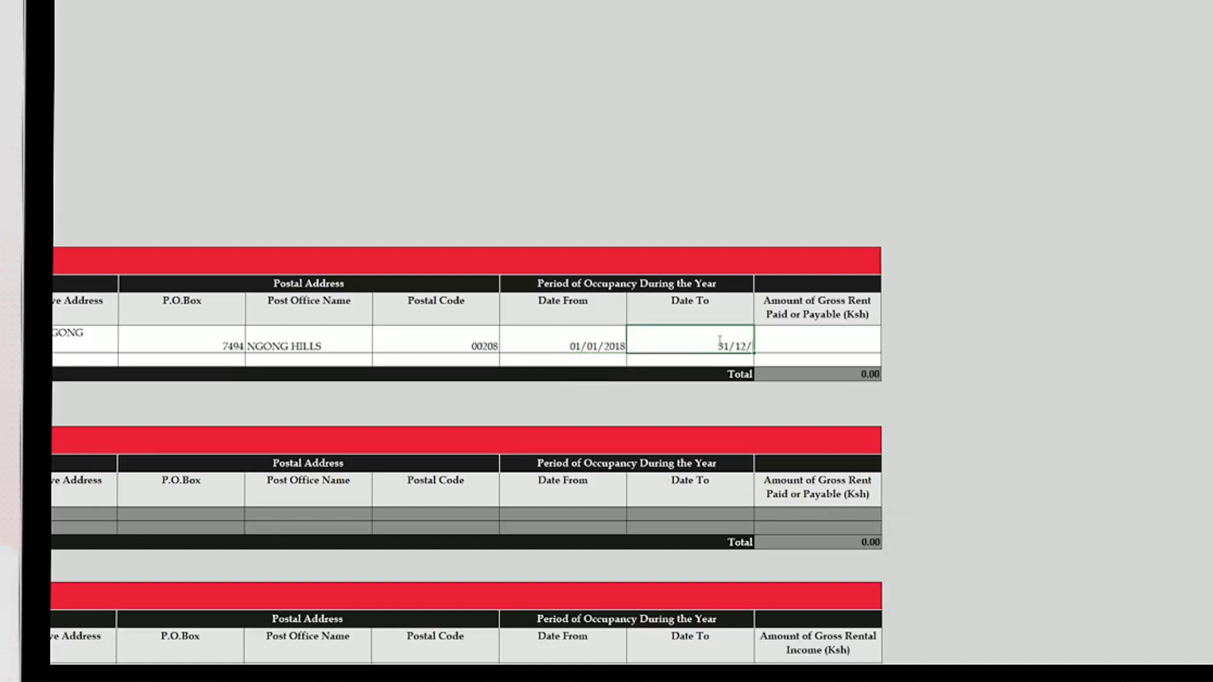
key("Tab")
type("1,000,000")
key("Return")
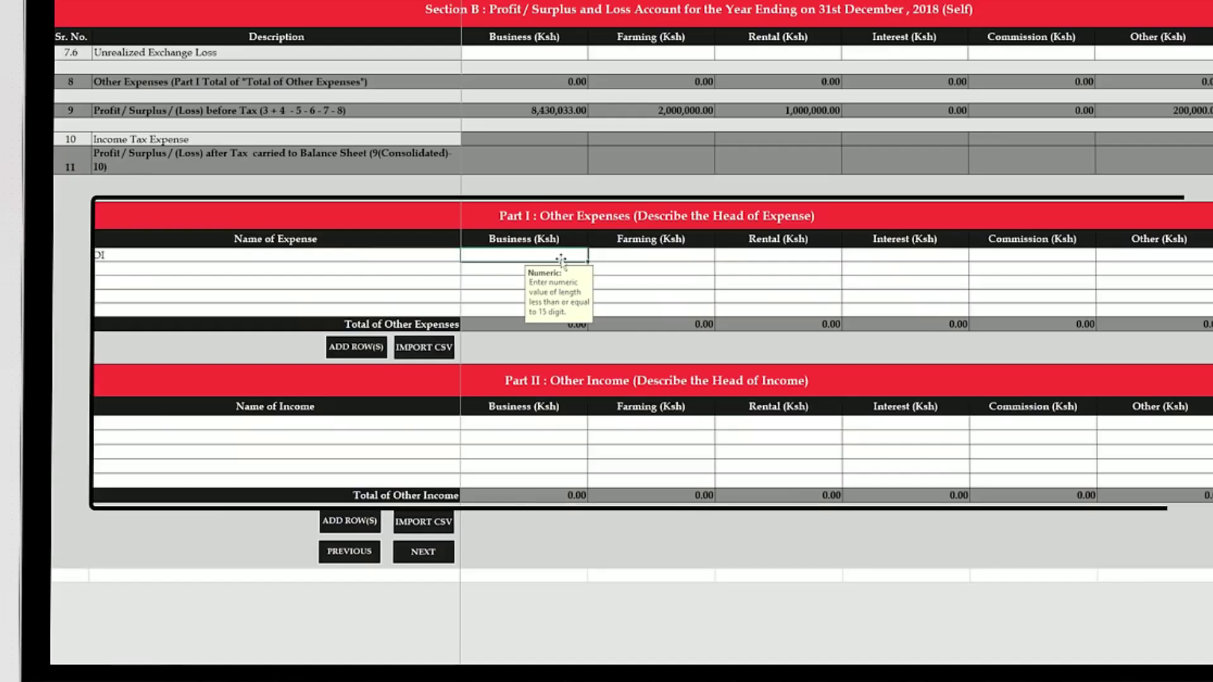
left_click(562, 257)
Record other expense OI as 10,000 under Business with zeros in the other columns.
type("10,000")
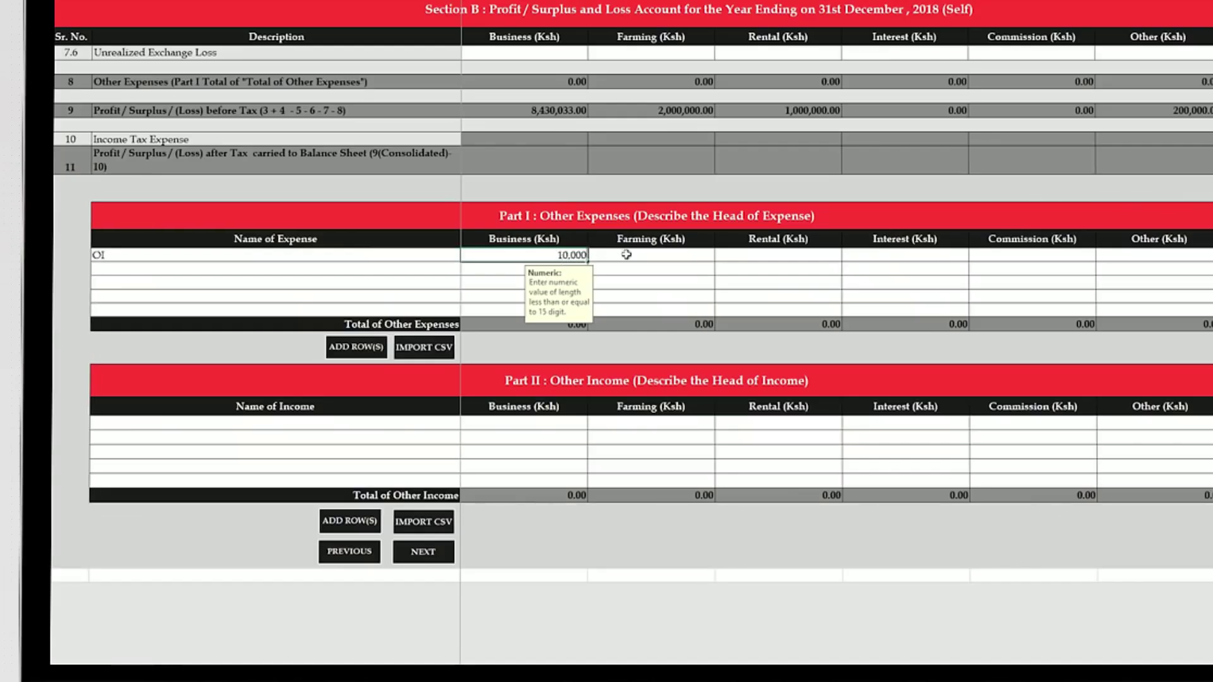
key("Tab")
type("0")
key("Tab")
type("0")
key("Tab")
type("0")
key("Tab")
type("0")
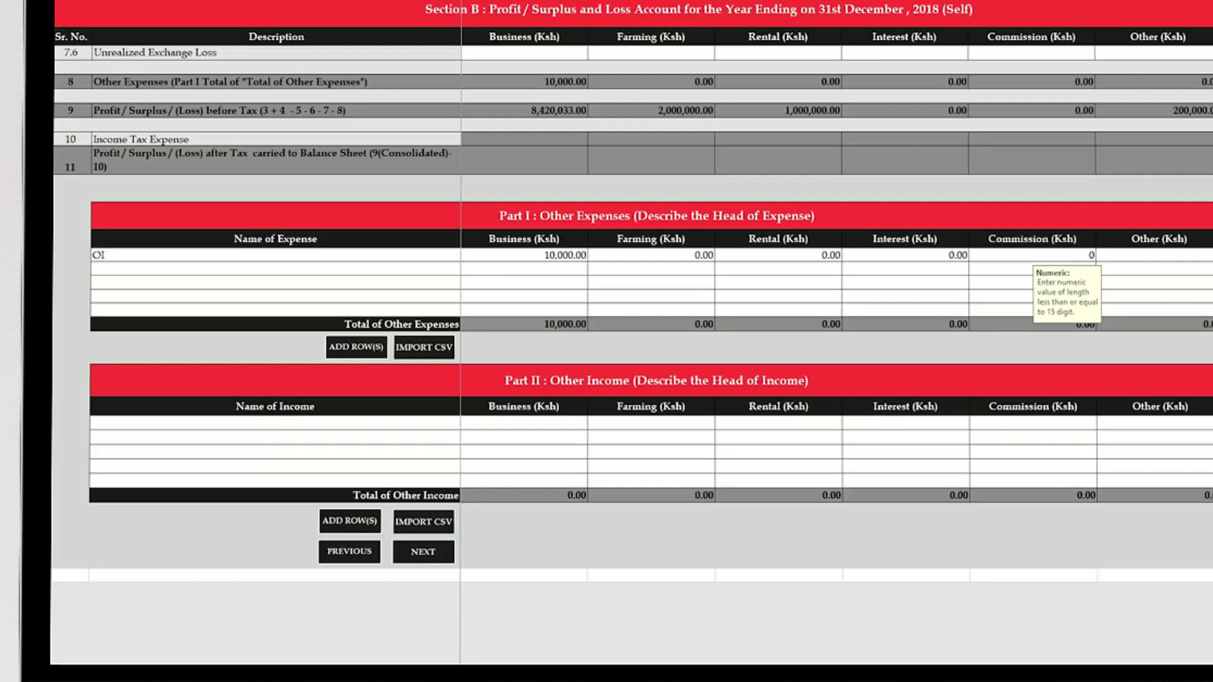
left_click(1149, 253)
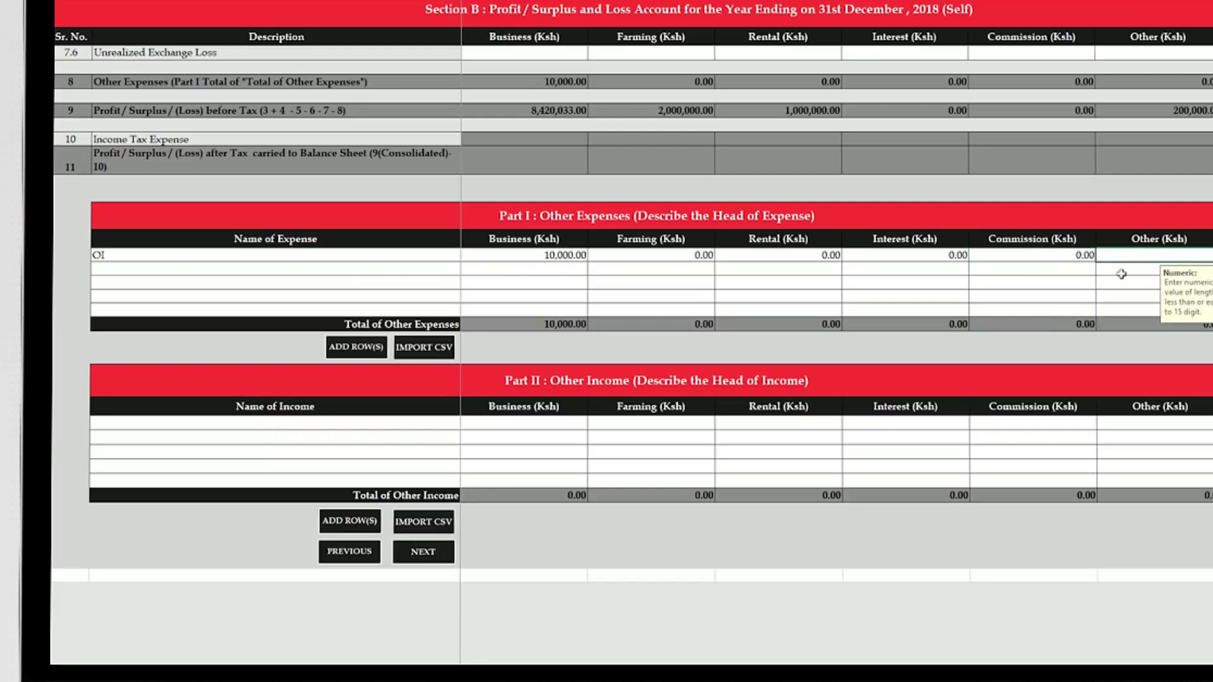
Record other income OI as 50,000 under Business with zeros in farming, rental, interest, commission and other.
left_click(319, 423)
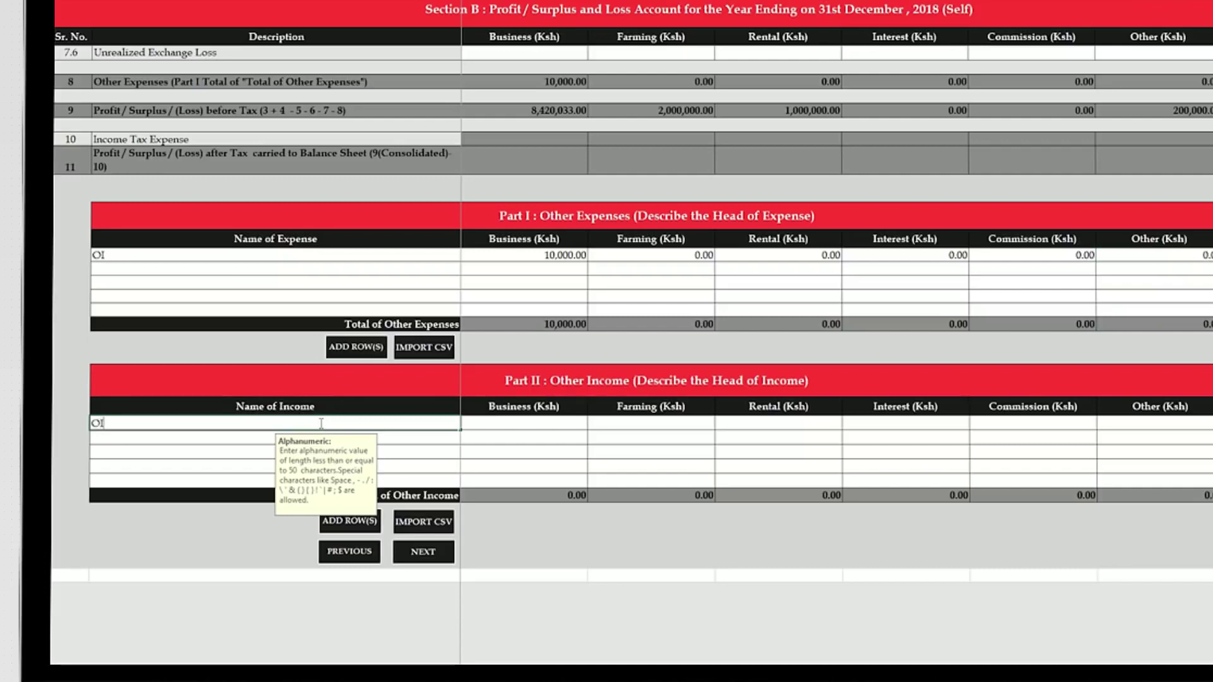
left_click(551, 426)
type("50,000")
left_click(700, 427)
type("00")
left_click(787, 427)
type("0")
left_click(885, 428)
type("0")
left_click(999, 426)
type("0")
key("Tab")
type("0")
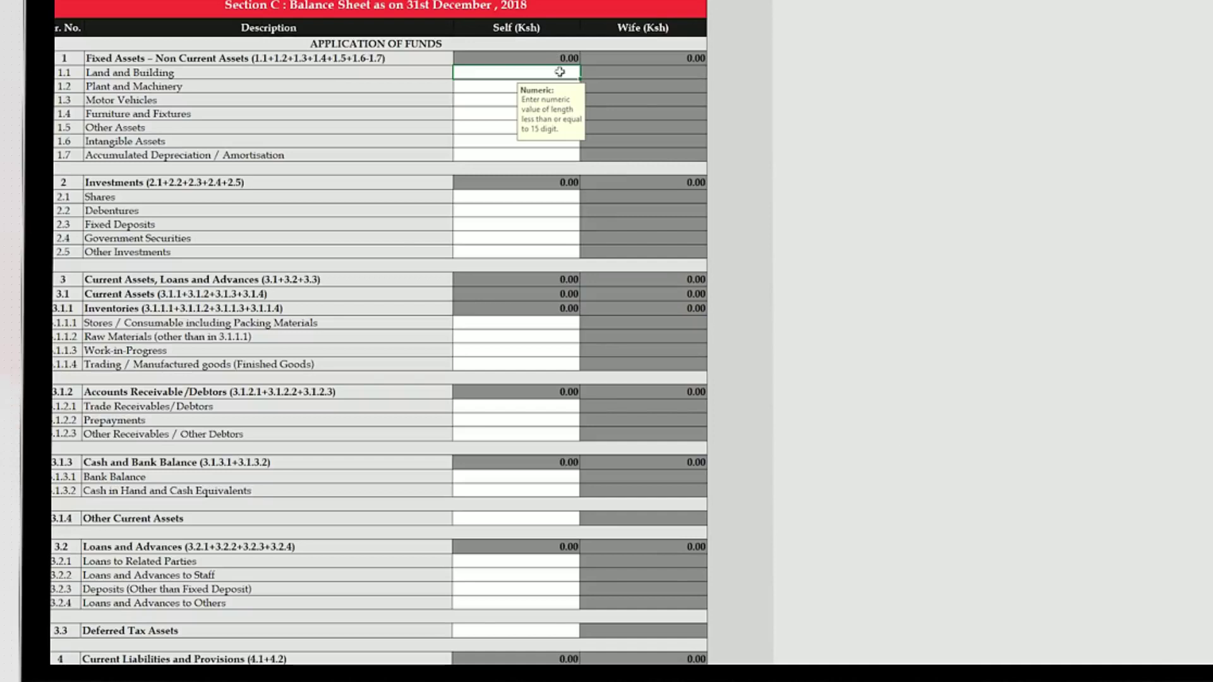
Enter assets: land 10,500,000, motor vehicles 200,000, other assets 2,444,550, bank balance 1,500,000.
type("000")
left_click(508, 100)
type("200000")
left_click(498, 127)
type("2,444,550")
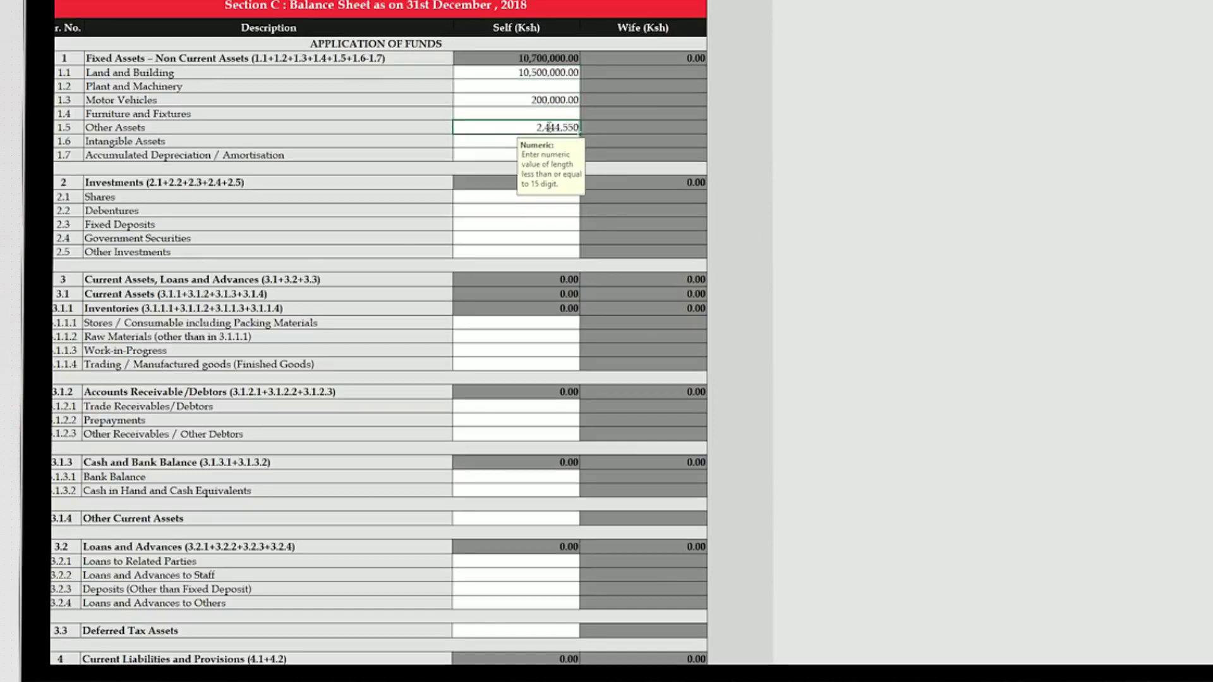
left_click(537, 476)
type("1,500,000")
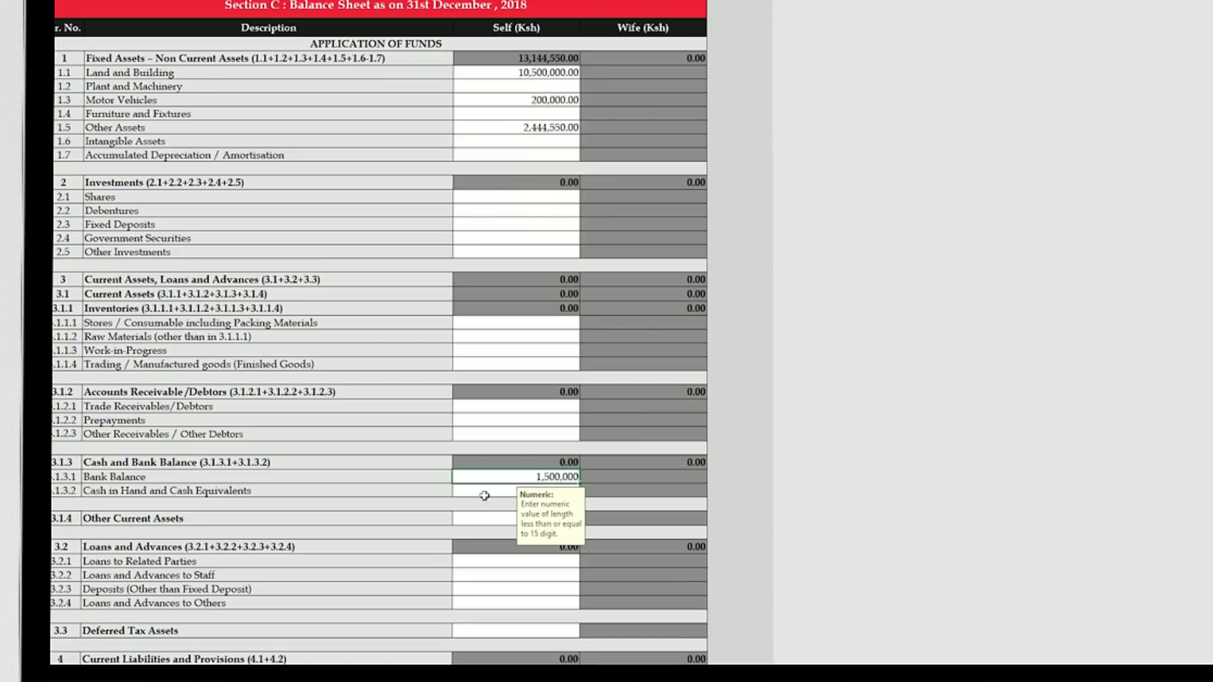
left_click(484, 492)
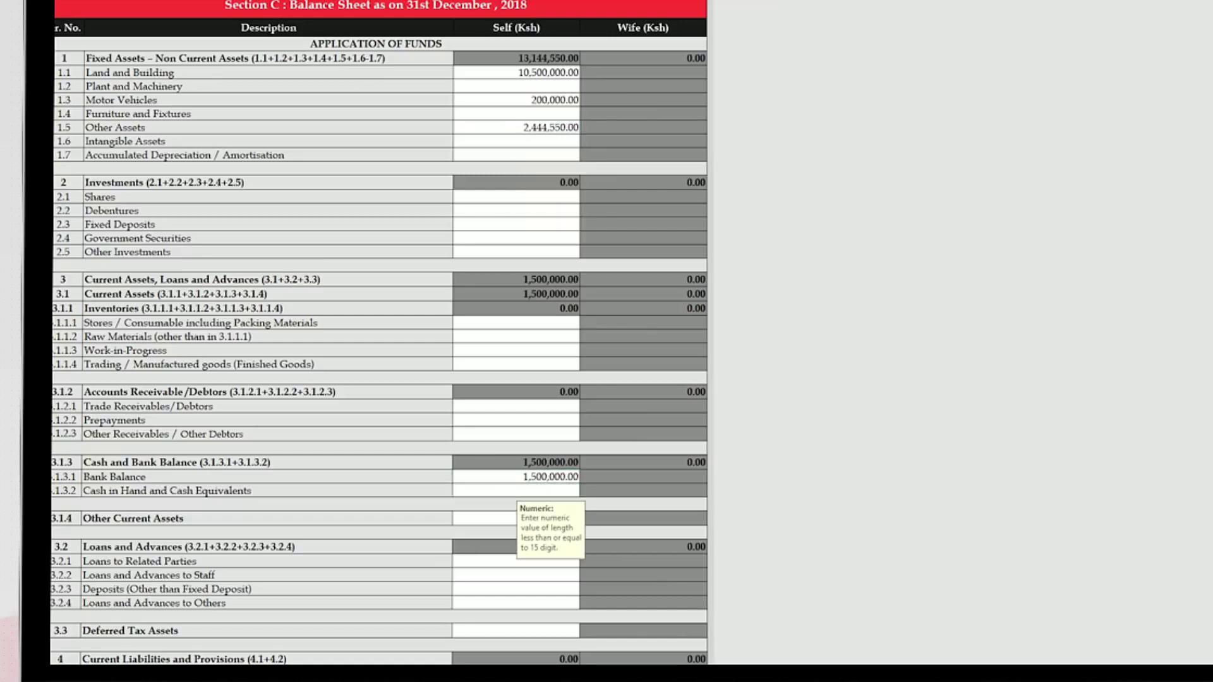
scroll(379, 329, "down", 10)
scroll(379, 328, "up", 5)
scroll(706, 337, "up", 5)
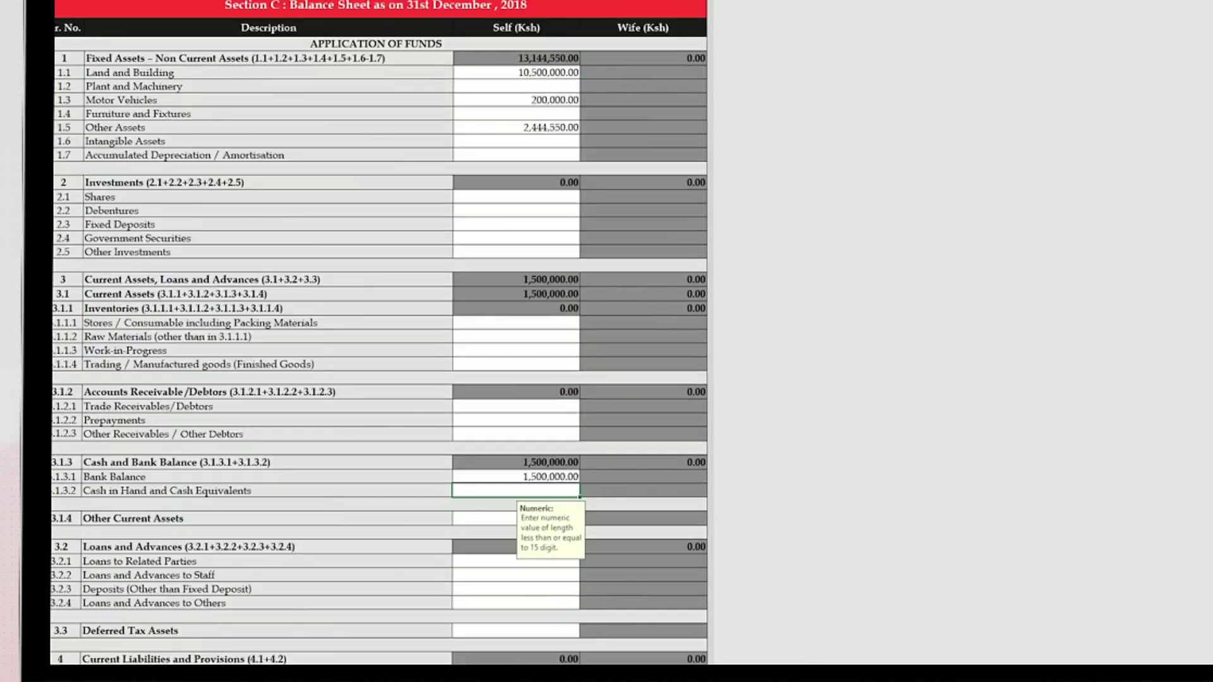
scroll(706, 336, "down", 10)
scroll(379, 328, "down", 3)
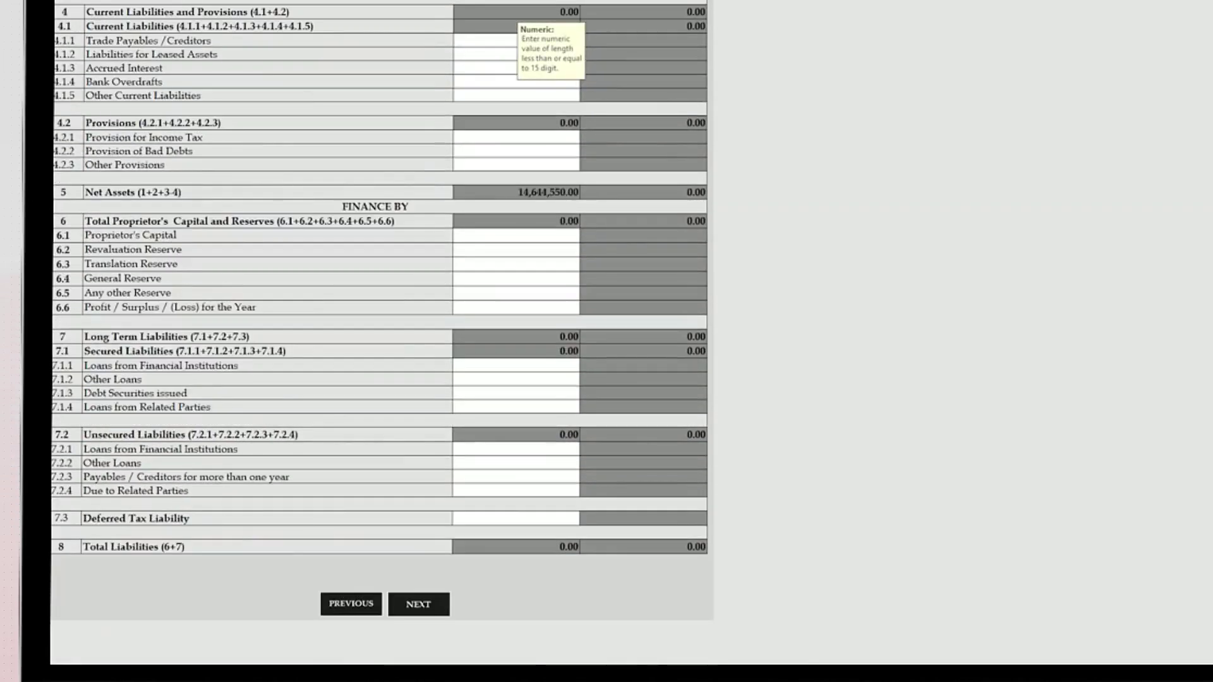
Enter proprietor's capital 12,000,000, revaluation reserve 644,550 and financial institution loans 2,000,000.
left_click(512, 238)
type("12000000")
key("Tab")
type("644550")
left_click(567, 366)
type("2000000")
key("Tab")
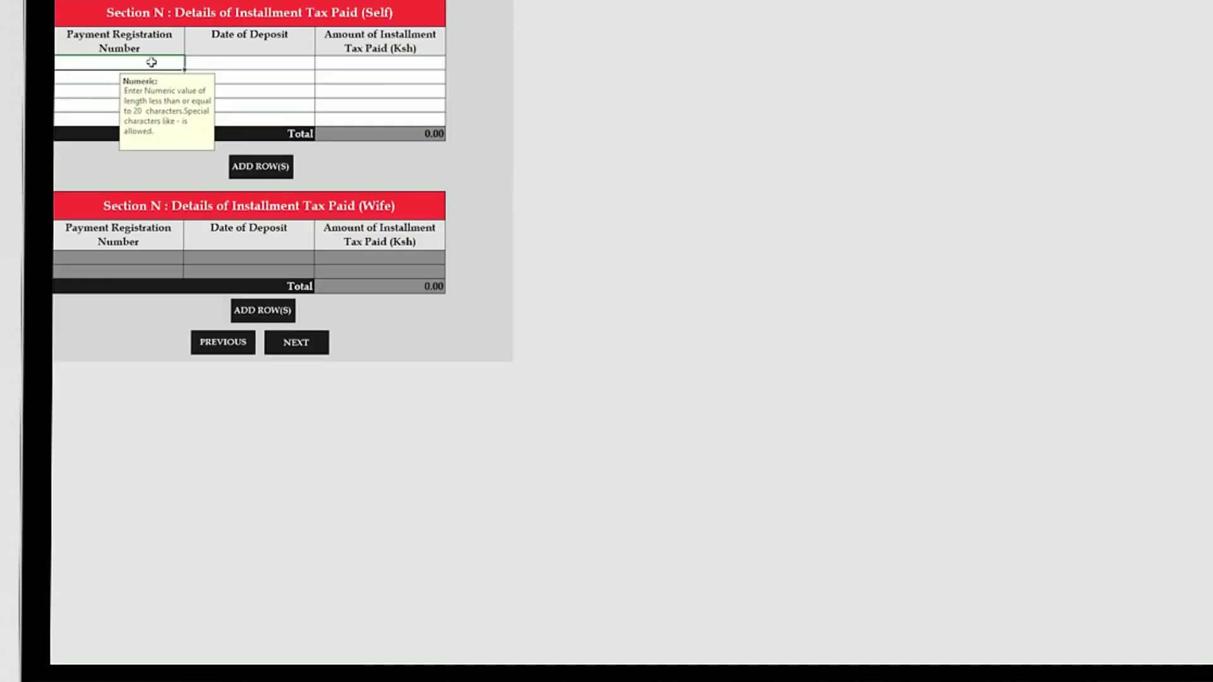
Enter the first instalment (20/04/2018, 200,000) and each row's payment registration number in Section N.
type("03033")
left_click(233, 63)
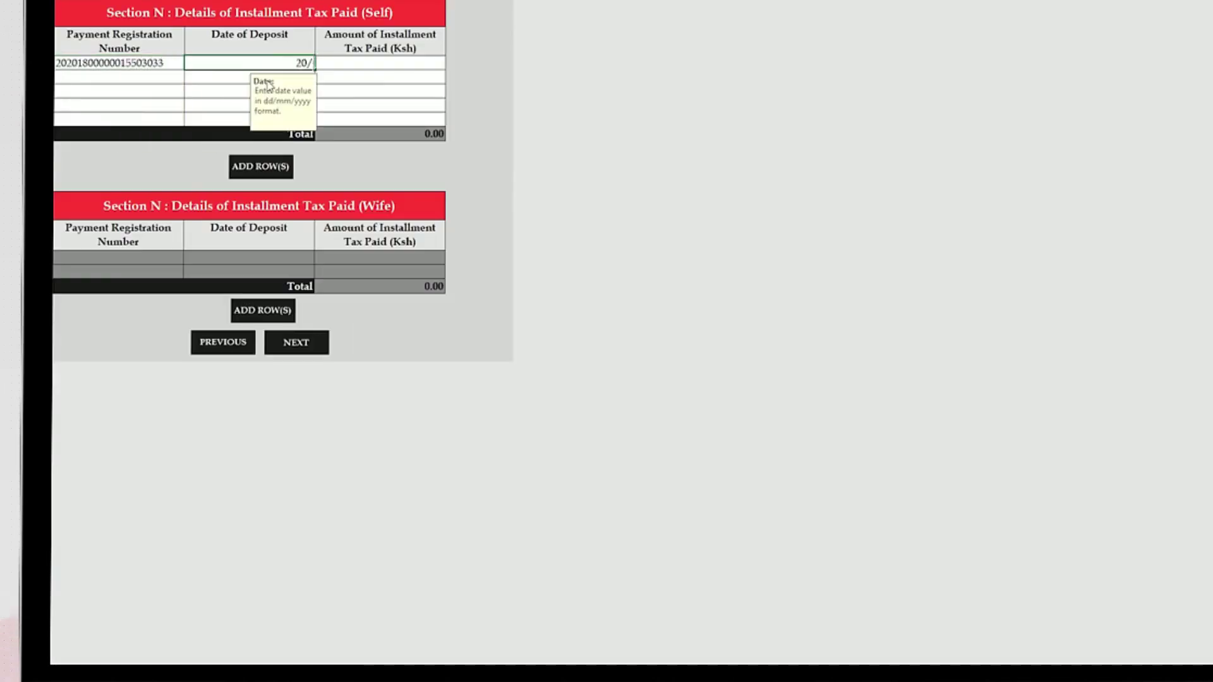
type("20/04/2018")
left_click(425, 62)
type("200000")
left_click(101, 76)
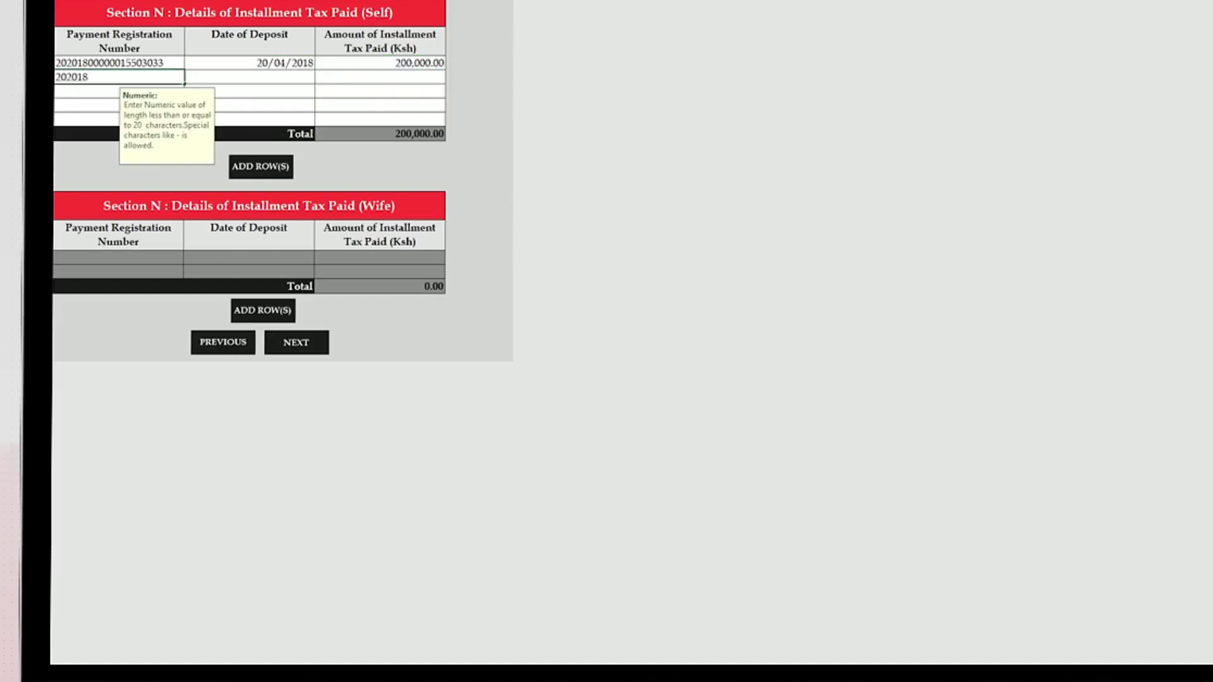
left_click(95, 91)
left_click(97, 105)
Fill the remaining deposit dates 20/06/2018, 20/09/2018 and 20/12/2018.
left_click(303, 79)
type("20/06/2018")
left_click(219, 95)
type("20/09/2018")
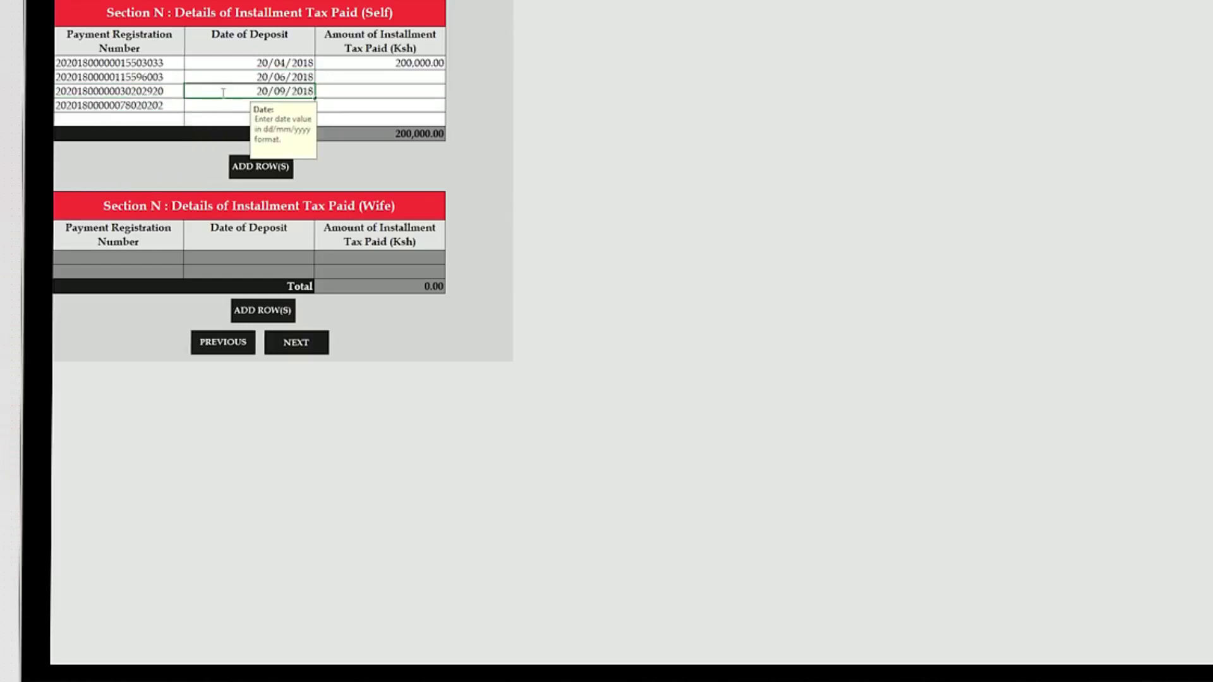
left_click(226, 106)
type("20/12/2018")
Set the second, third and fourth instalment amounts to 200,000 each.
left_click(382, 77)
type("200,000.00")
left_click(372, 91)
type("200,000.00")
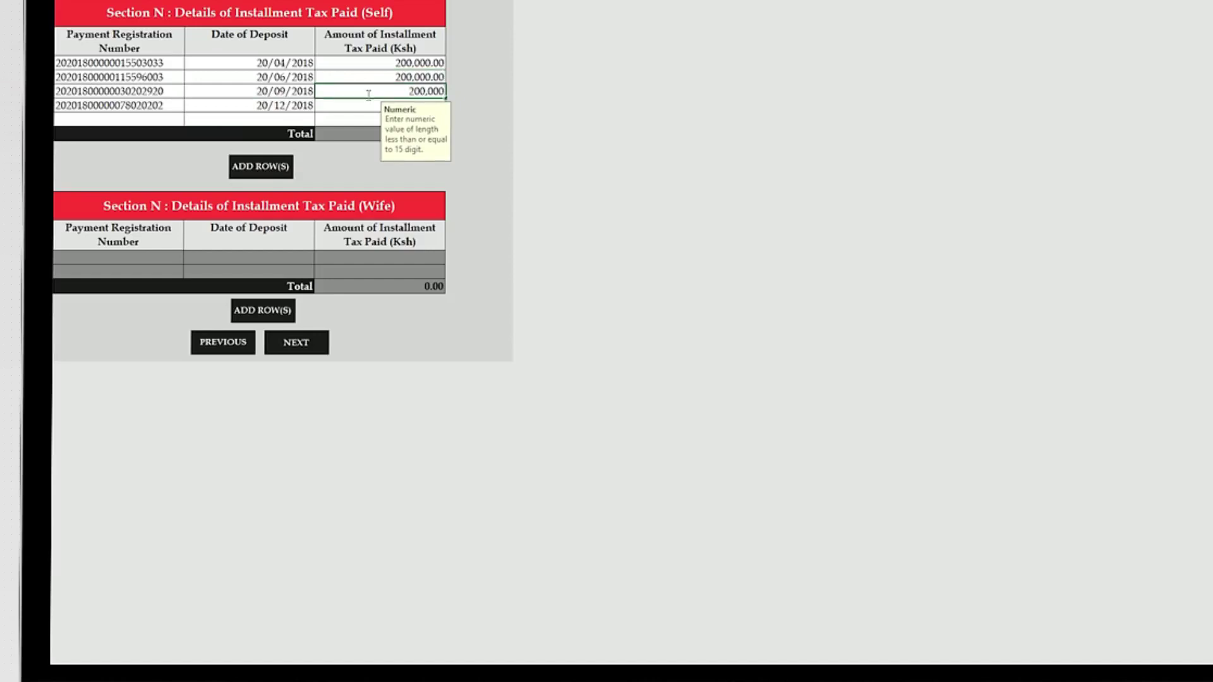
left_click(386, 105)
type("200,000")
key("Return")
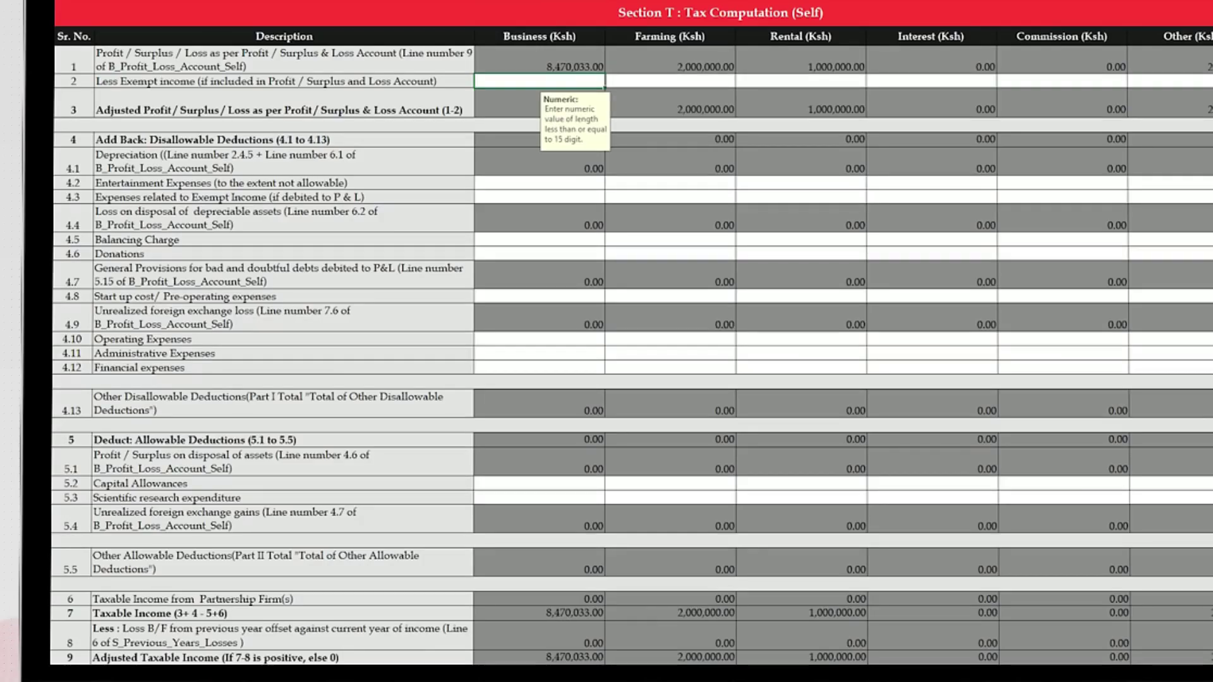
Add back 20,000 operating expenses and 150,000 financial expenses in the Business column.
left_click(571, 339)
type("20,000")
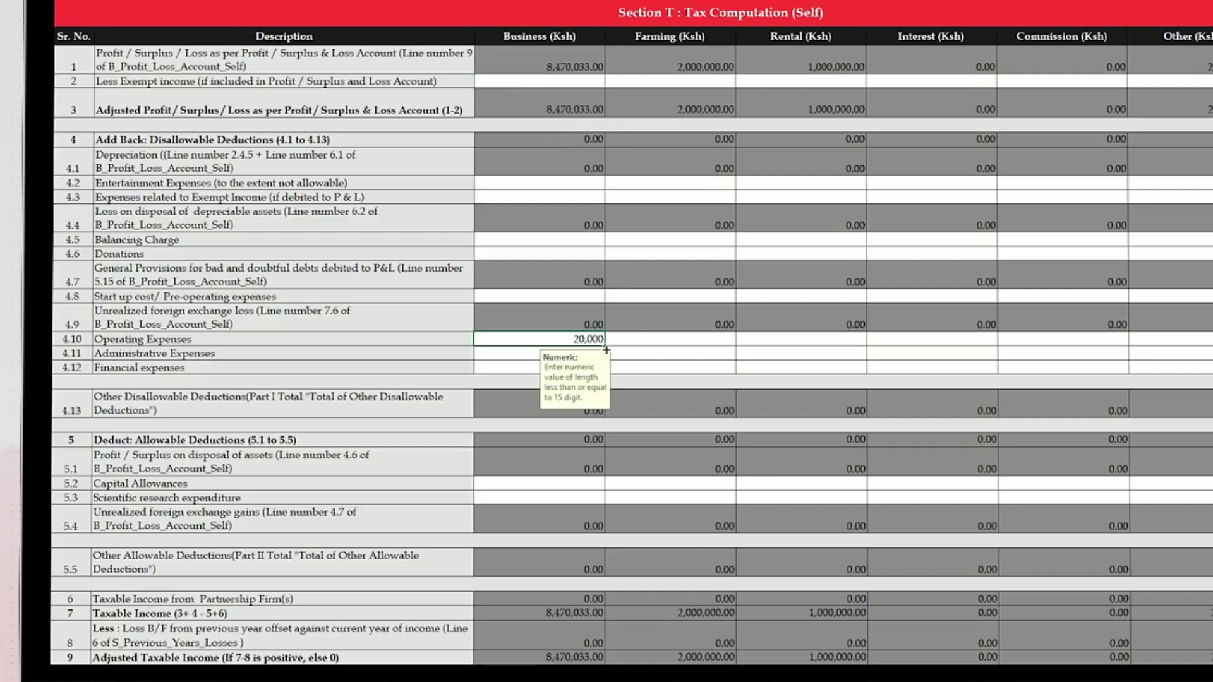
left_click(532, 368)
type("150,000.00")
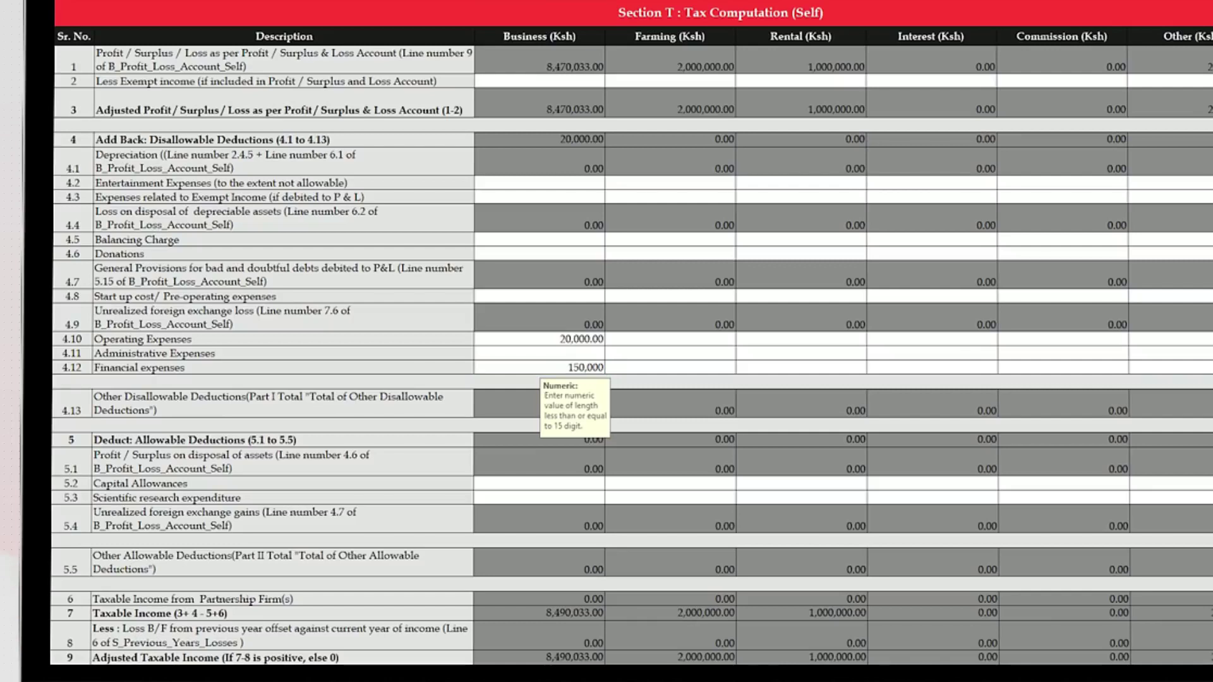
Enter 193,939 capital allowances and 16,896 personal relief.
left_click(558, 485)
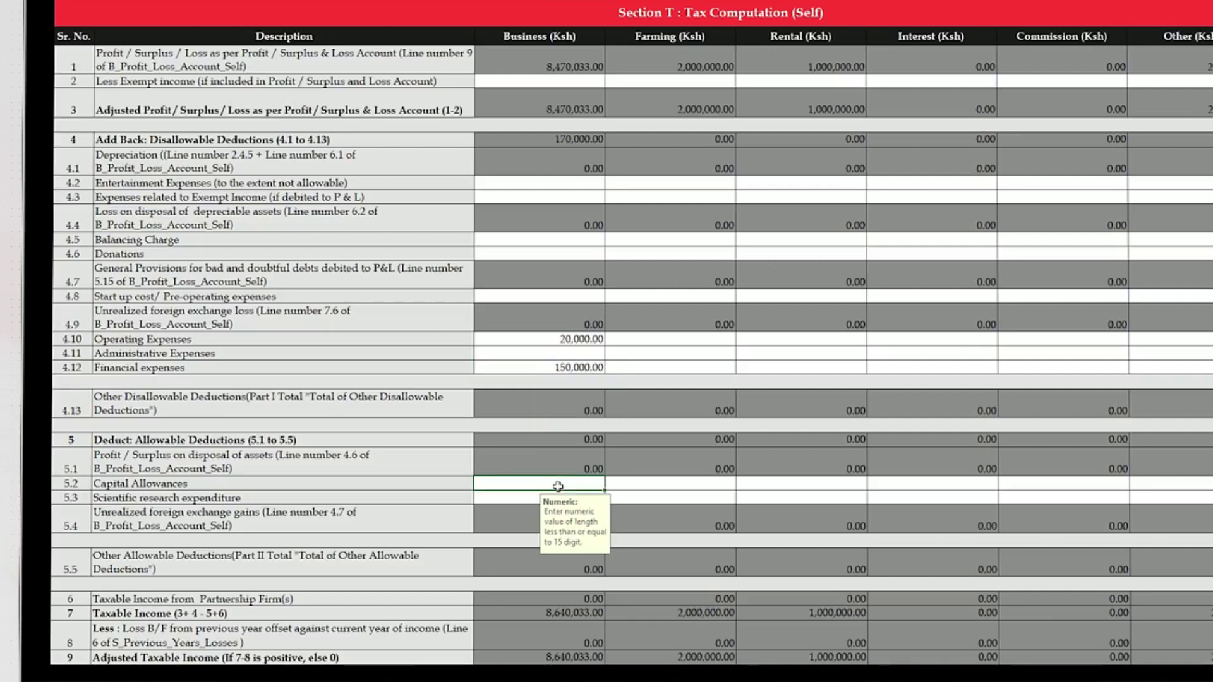
left_click(522, 498)
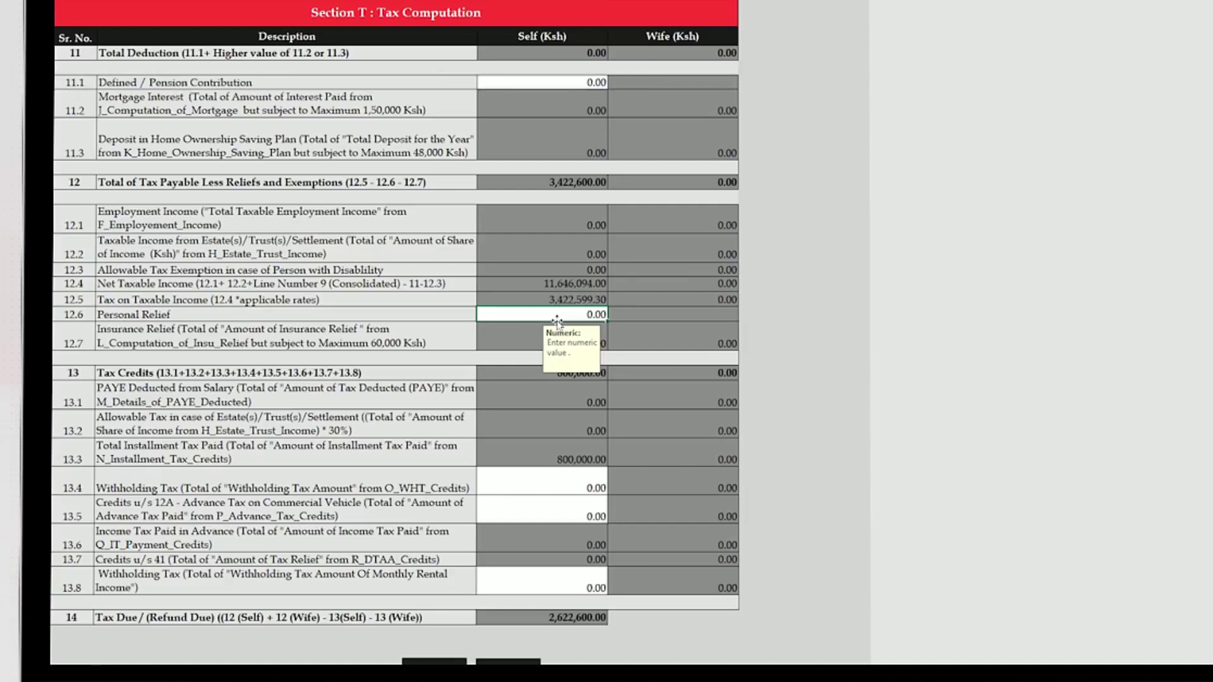
type("896")
left_click(559, 503)
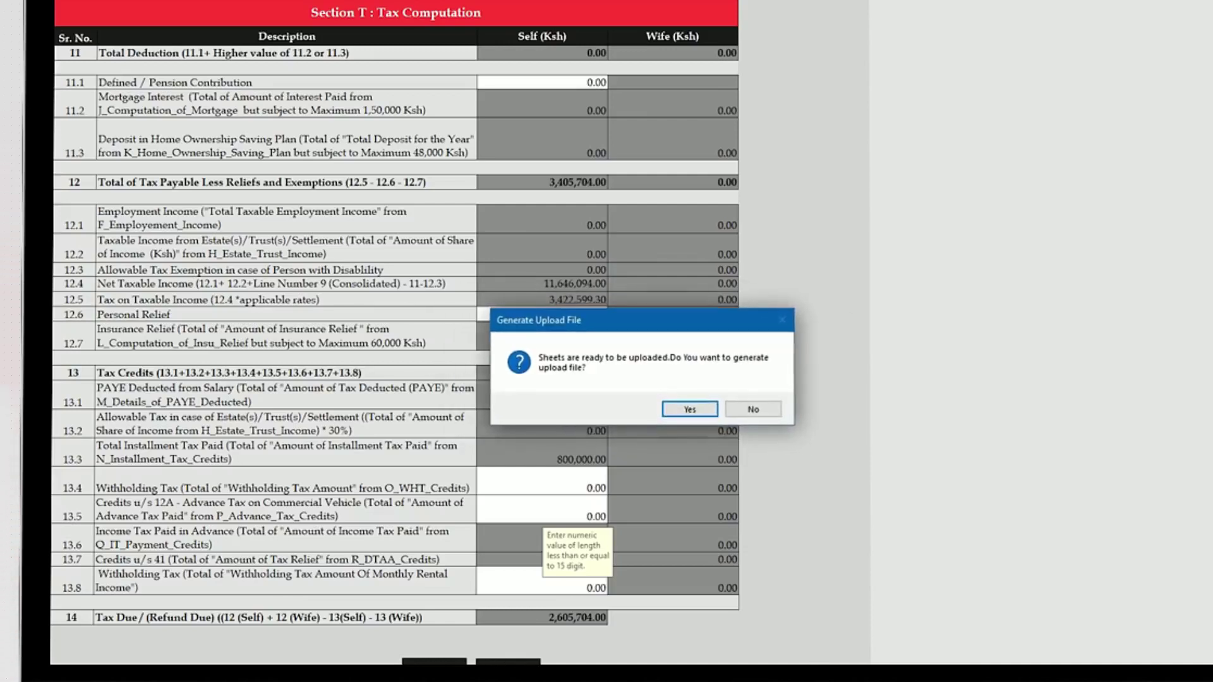
Choose Co-operative Bank of Kenya Limited with branch Aga Khan Walk in the bank details.
key("Return")
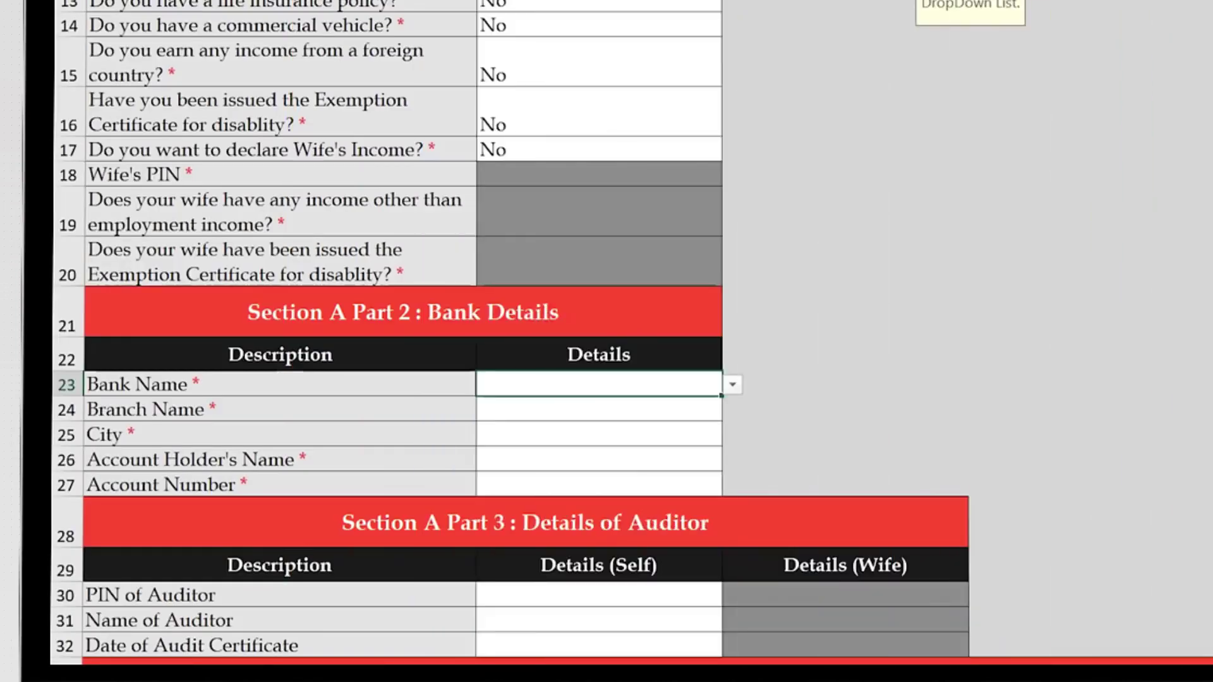
left_click(732, 385)
left_click(729, 520)
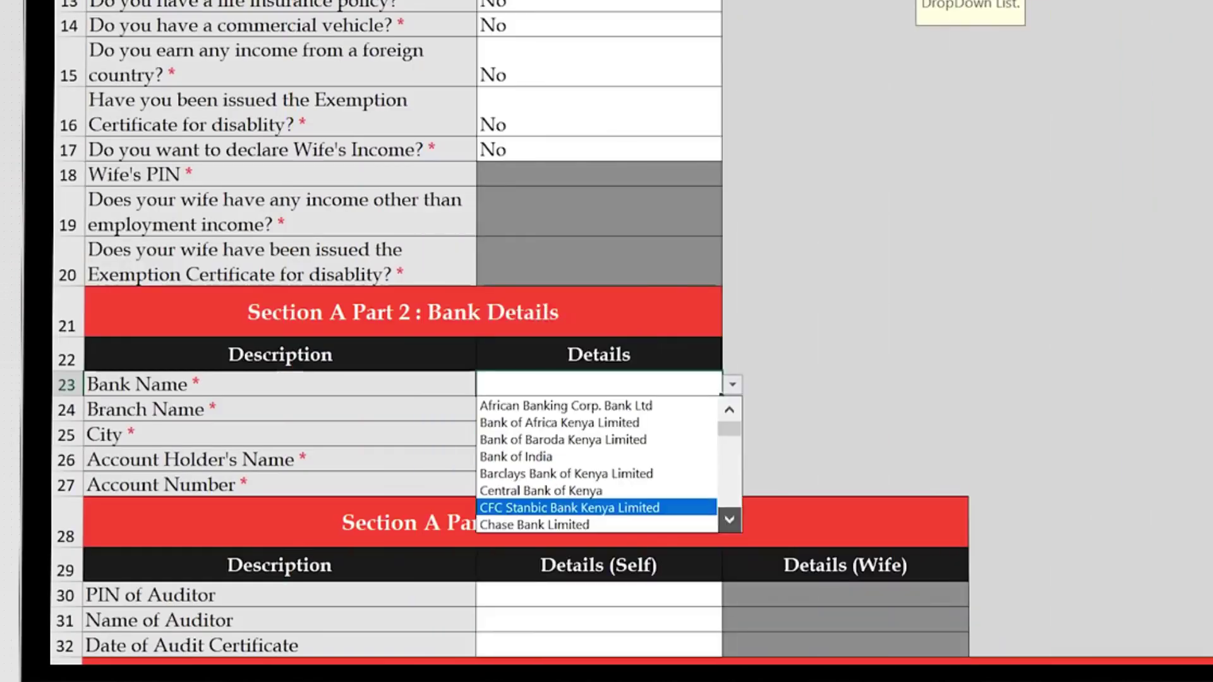
left_click(597, 490)
left_click(599, 434)
left_click(732, 434)
key("Up")
key("Return")
Enter city Nairobi, the account holder's name and the account number, then generate the upload zip.
type("Nai")
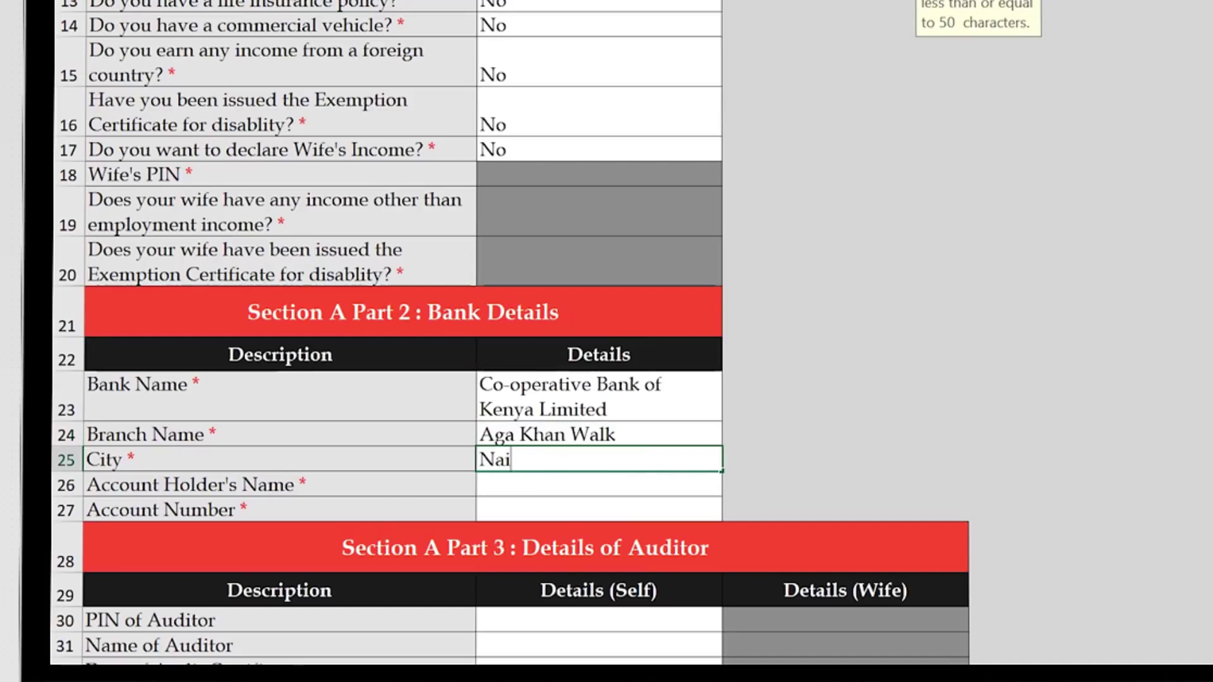
type("robi")
key("Return")
type("Mkenya Mzalendo")
key("Return")
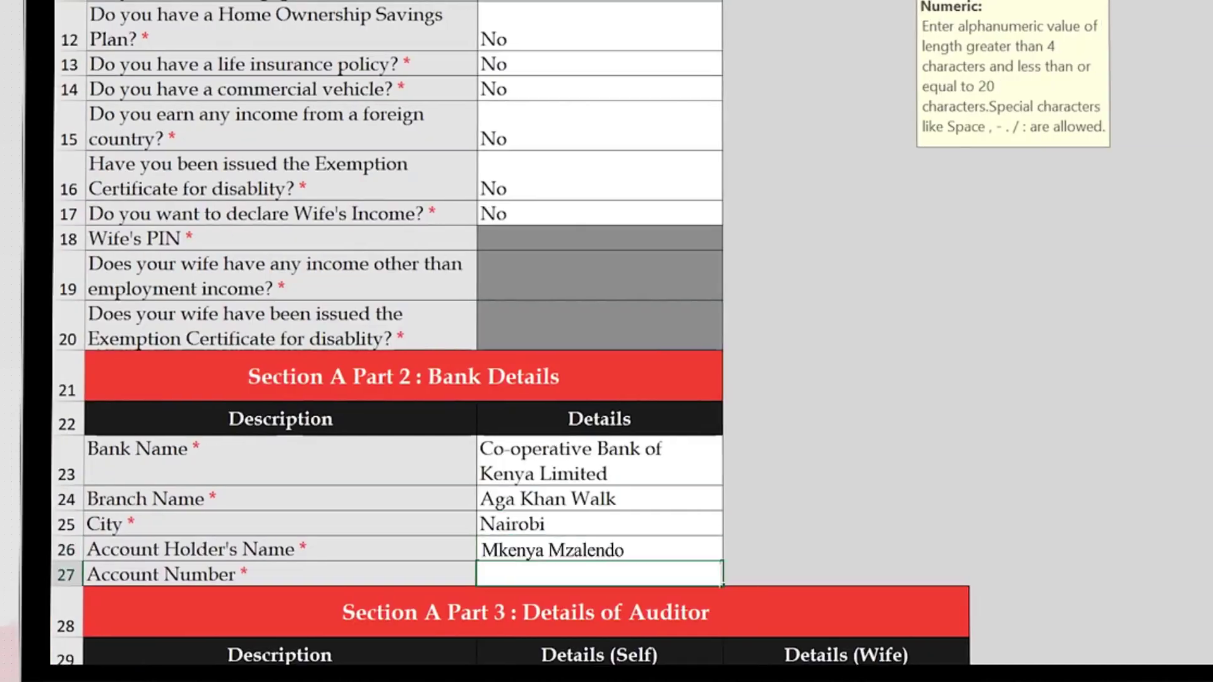
key("Return")
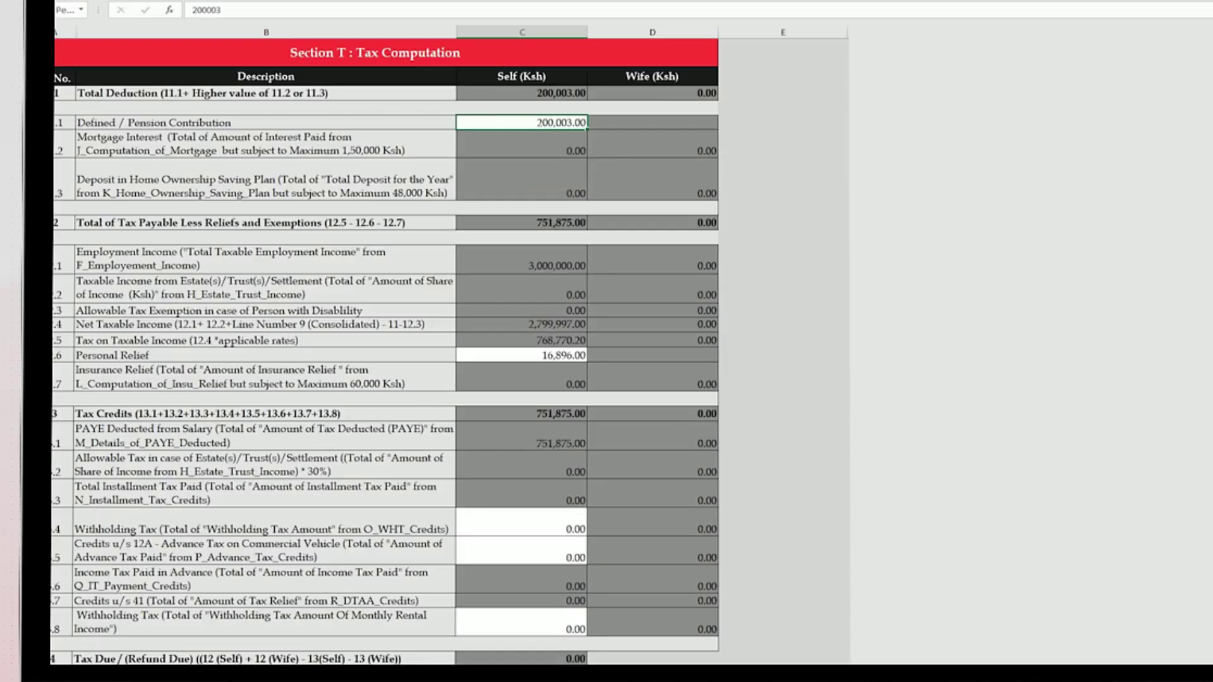
key("Return")
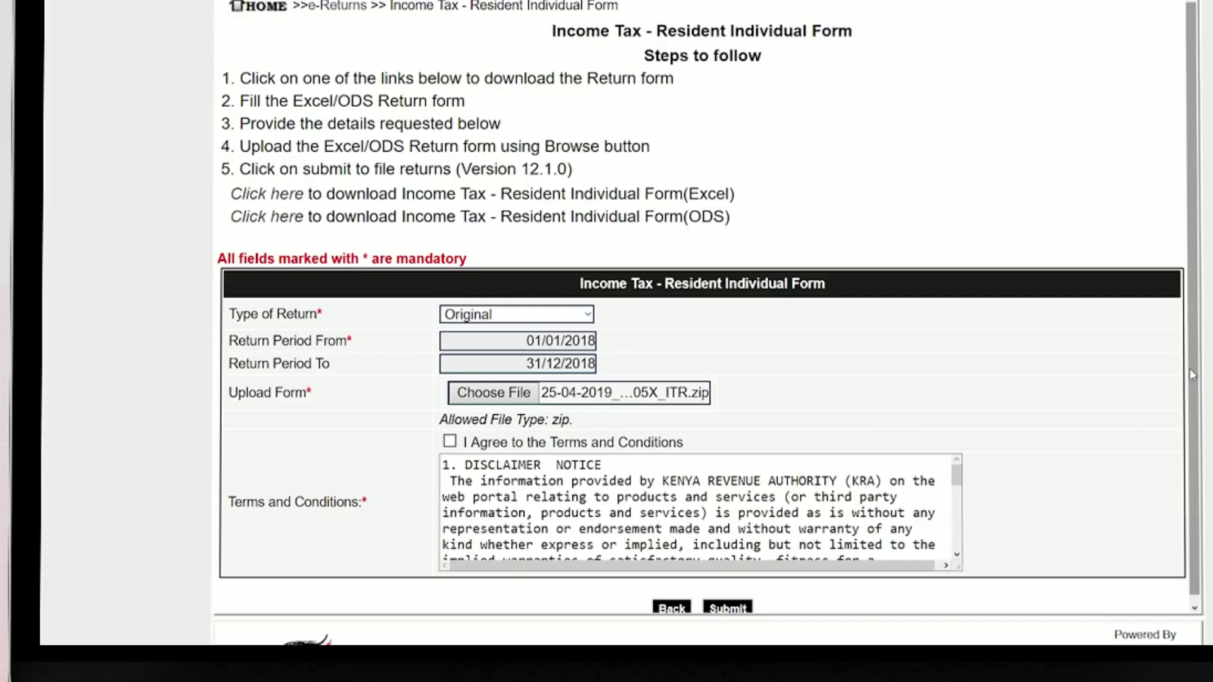
Accept the terms and conditions and submit the resident individual return.
left_click(449, 441)
scroll(739, 556, "down", 1)
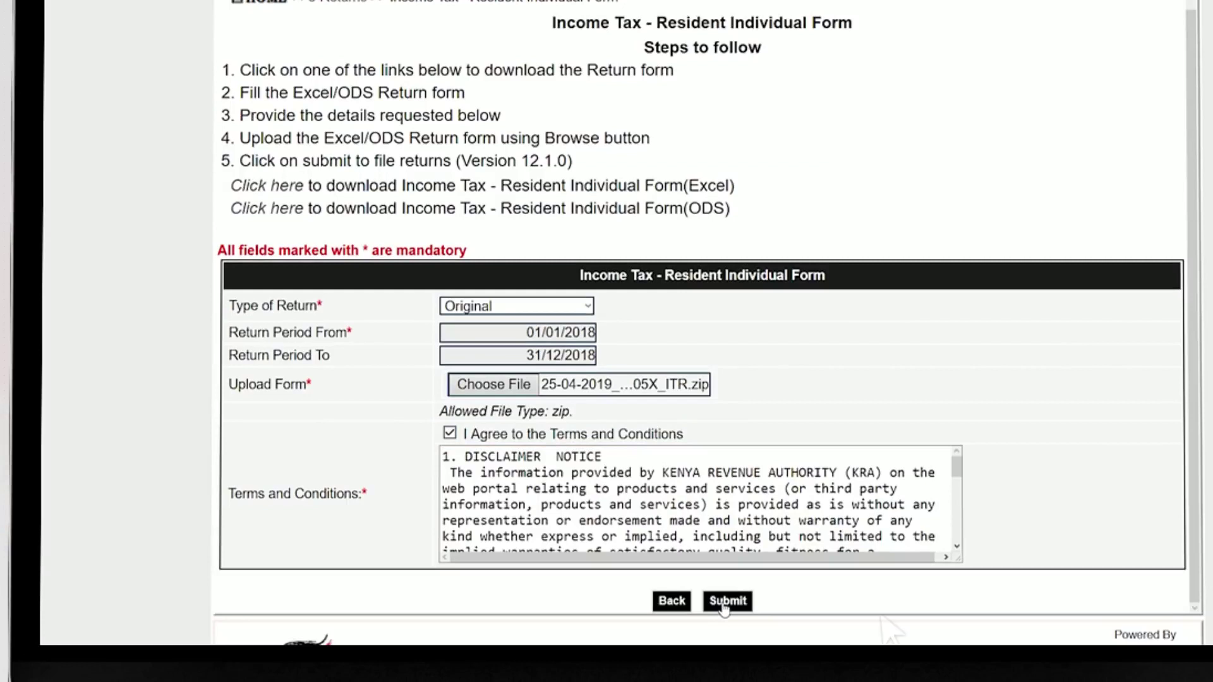
left_click(727, 601)
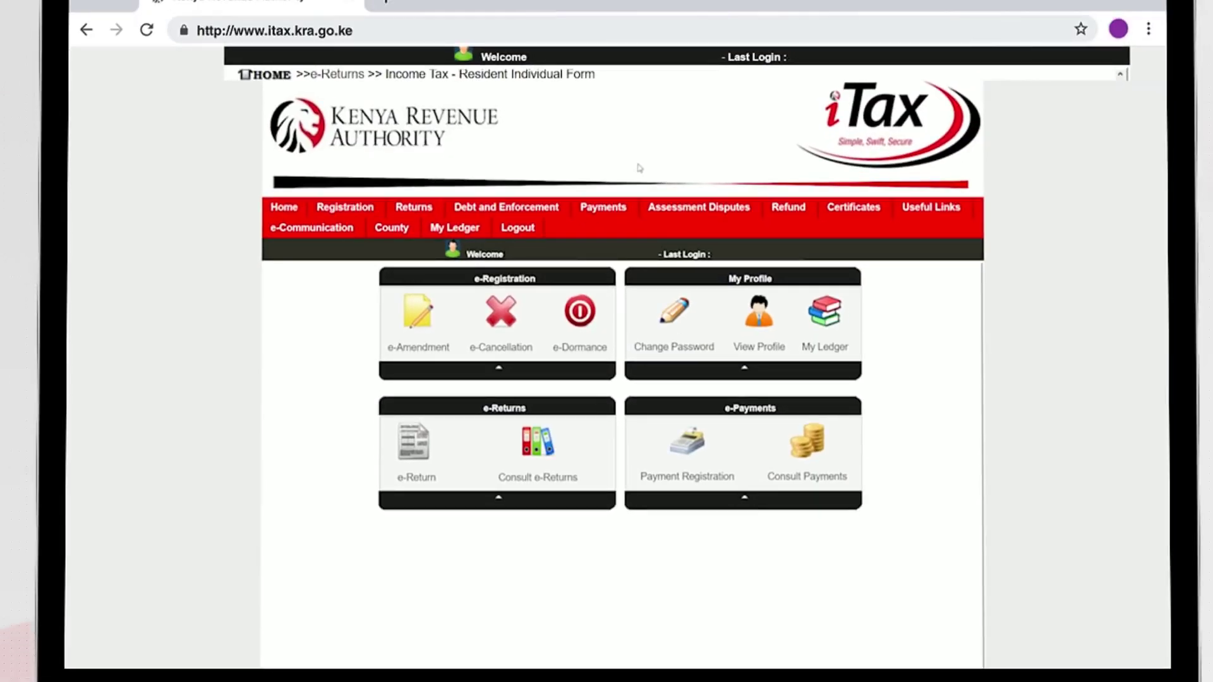
Start a payment registration with Tax Head Income Tax and Sub Head (0101) Resident Individual.
mouse_move(630, 206)
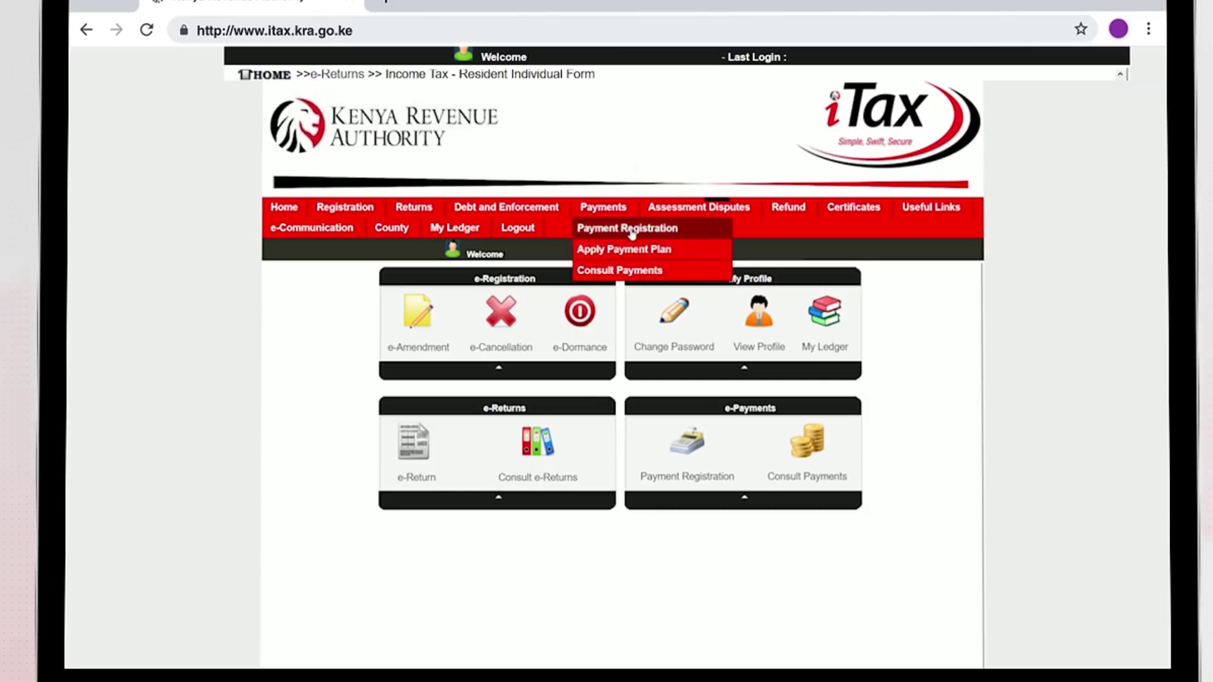
left_click(696, 238)
left_click(638, 423)
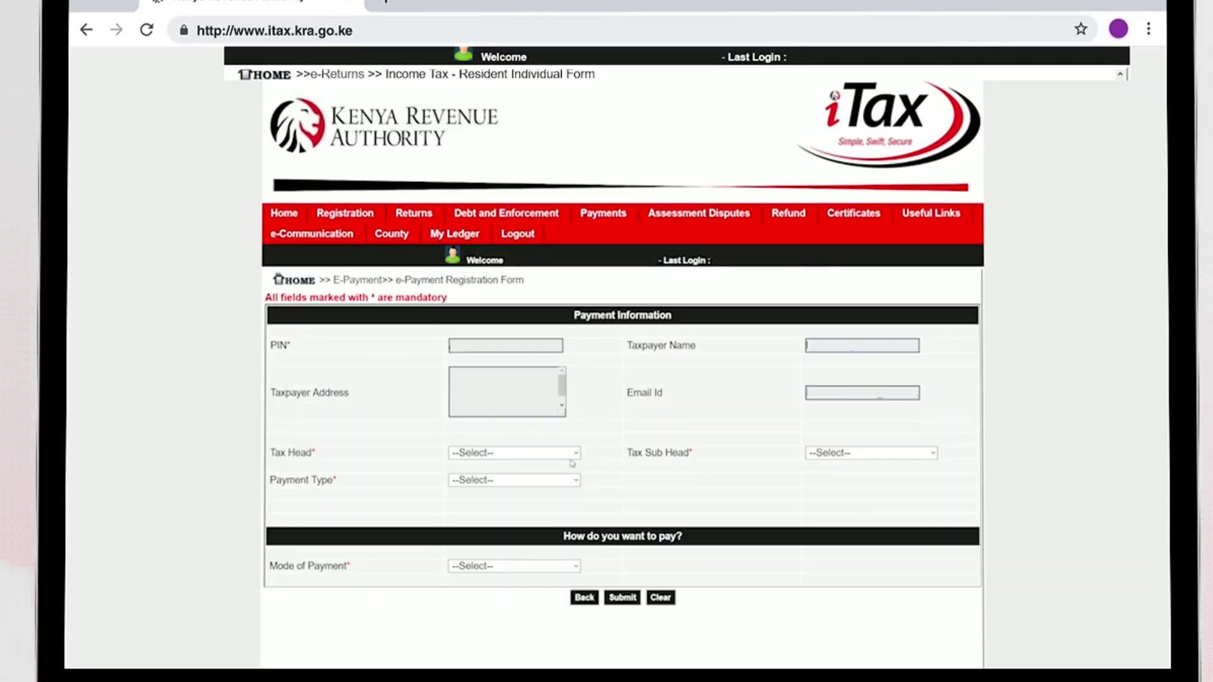
left_click(575, 454)
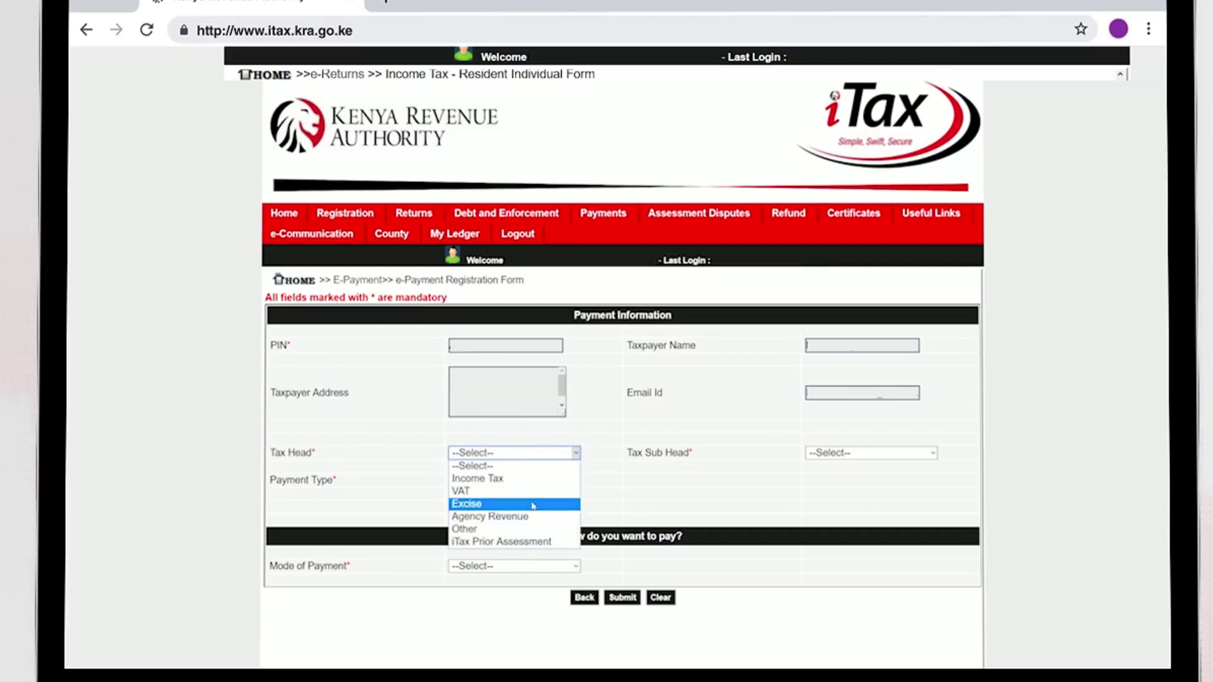
left_click(533, 480)
left_click(934, 454)
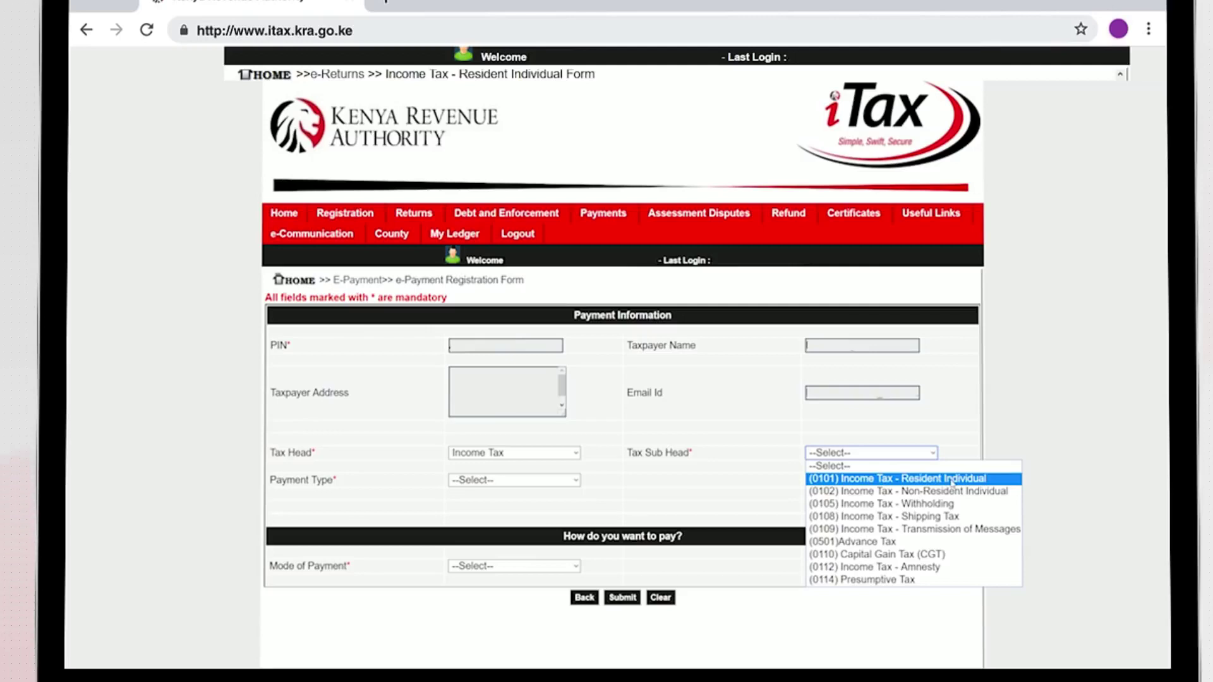
left_click(952, 481)
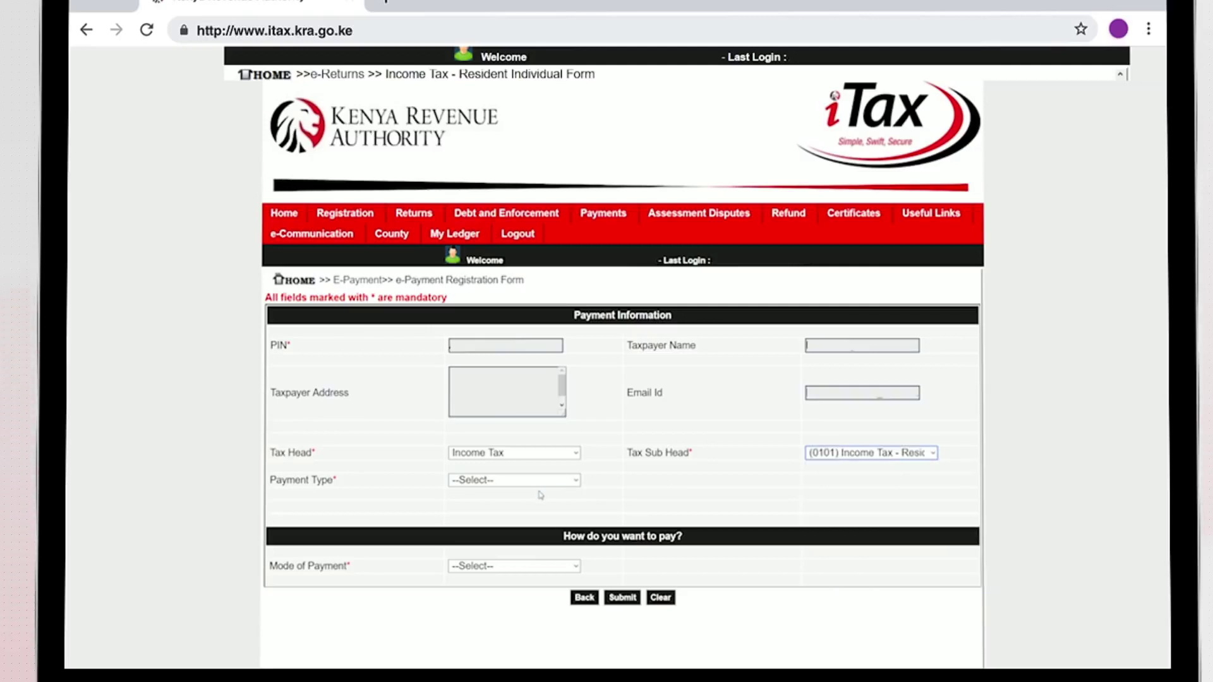
Choose Self Assessment Tax, select the 2018 liability period and add the 500,000 payment.
left_click(543, 480)
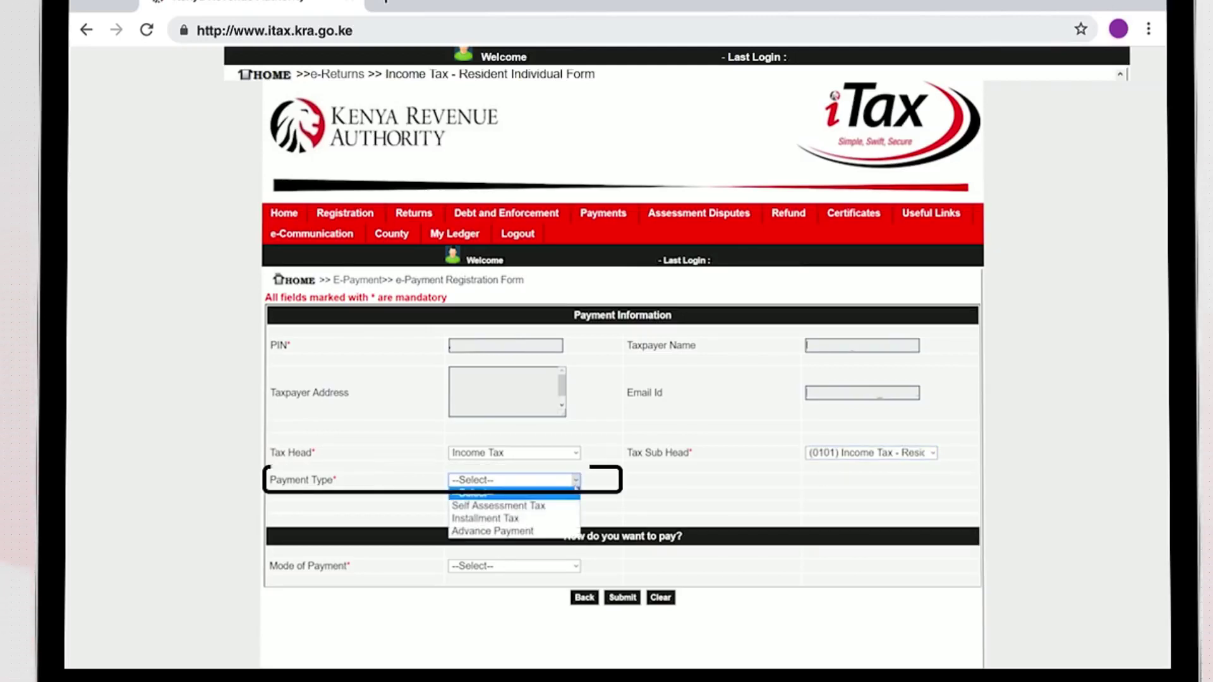
left_click(558, 507)
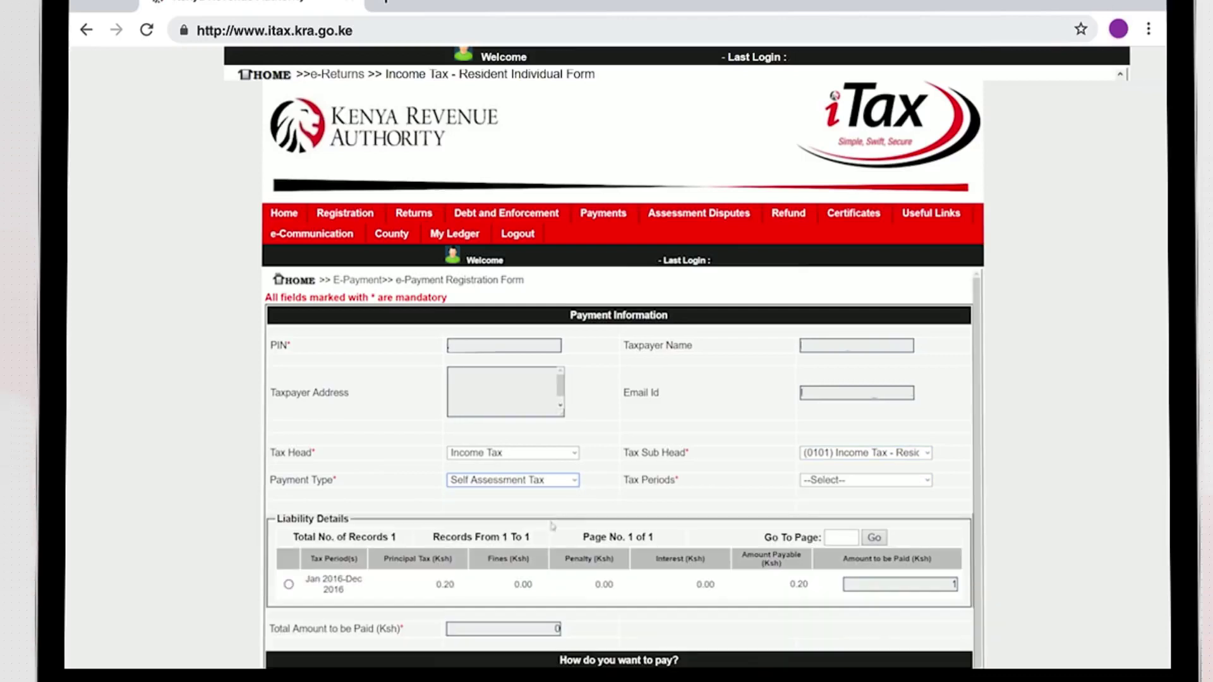
left_click(289, 585)
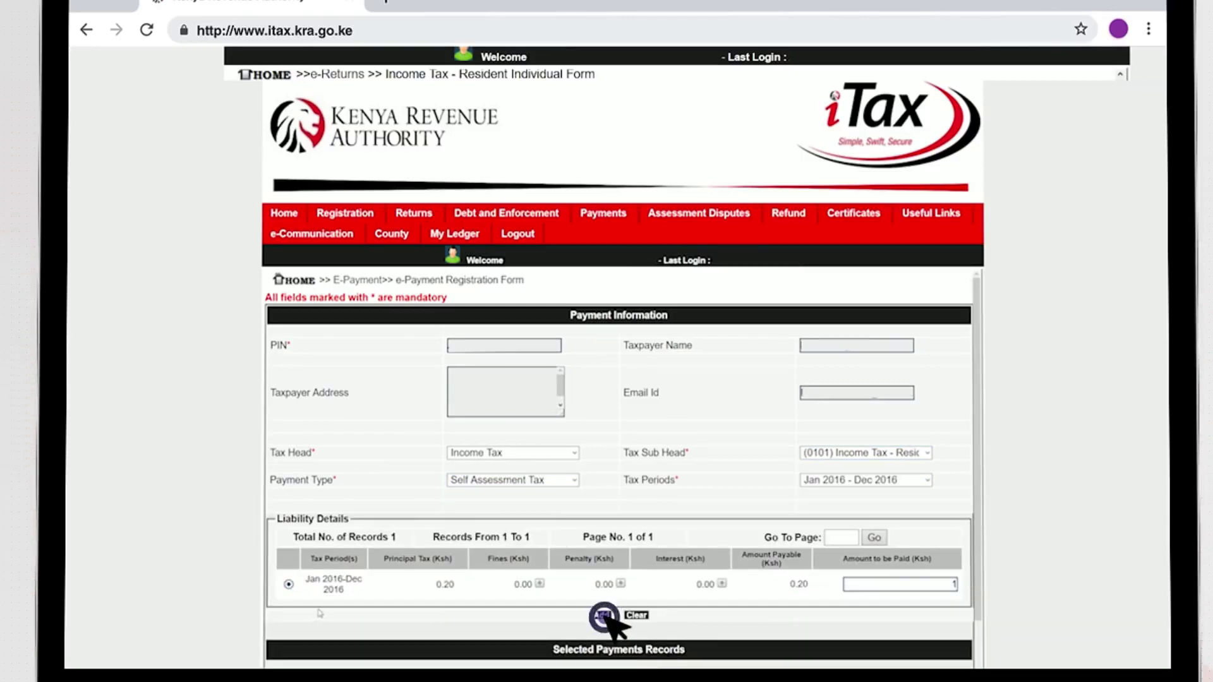
left_click(603, 617)
scroll(385, 438, "down", 3)
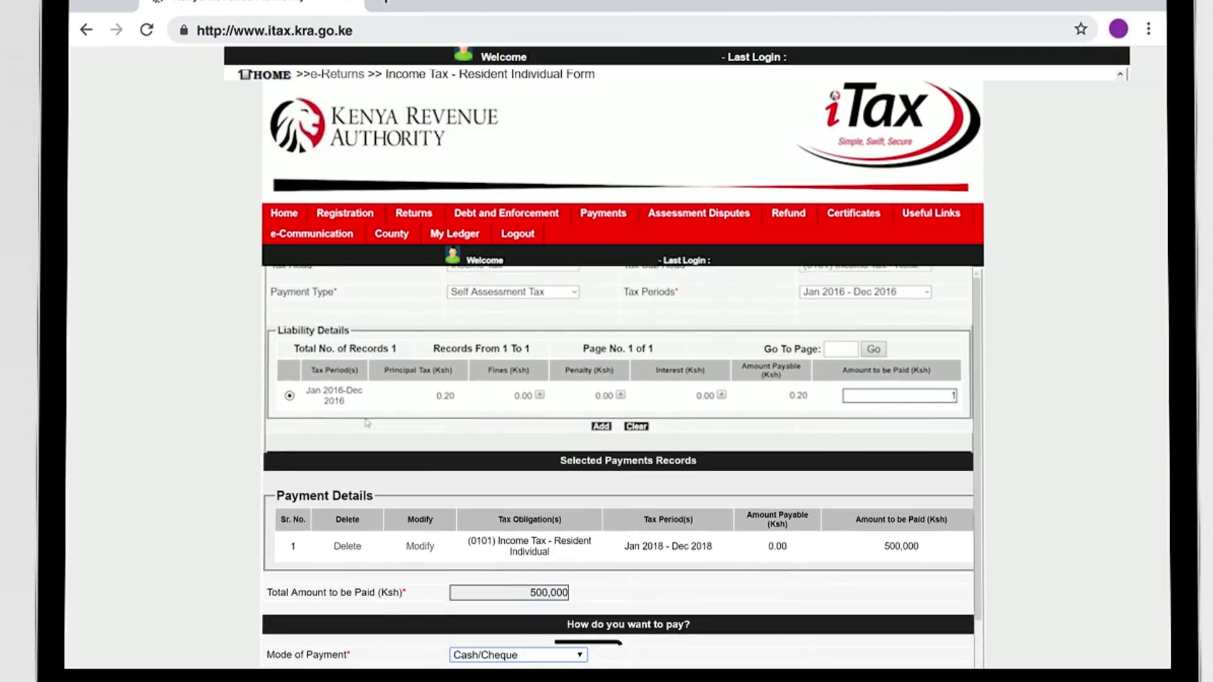